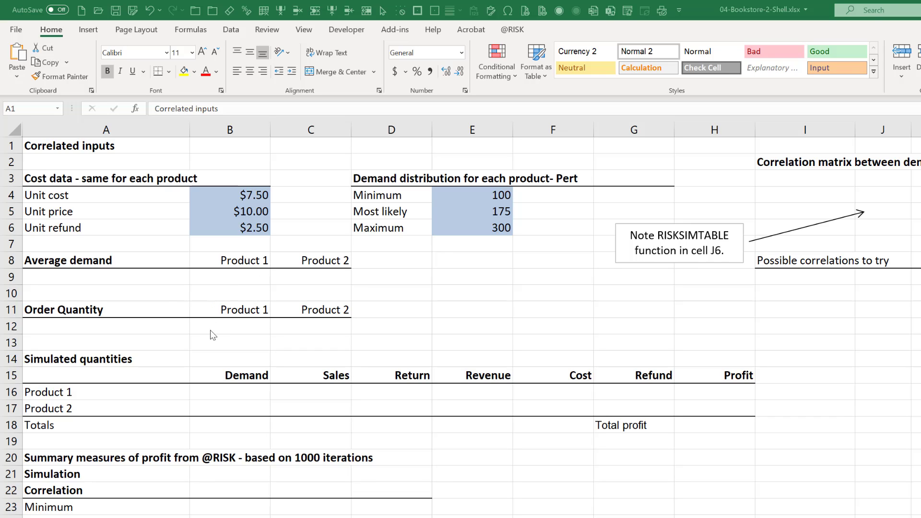
left_click(240, 281)
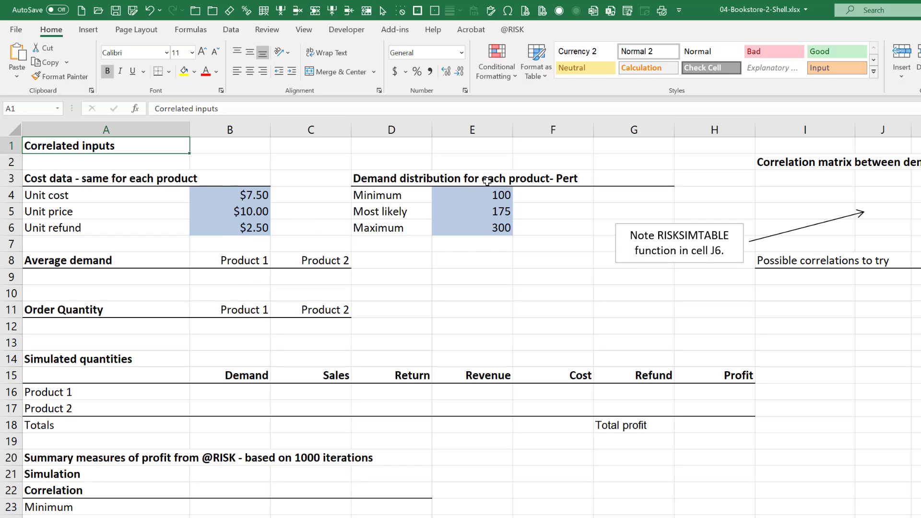
left_click_drag(257, 195, 259, 226)
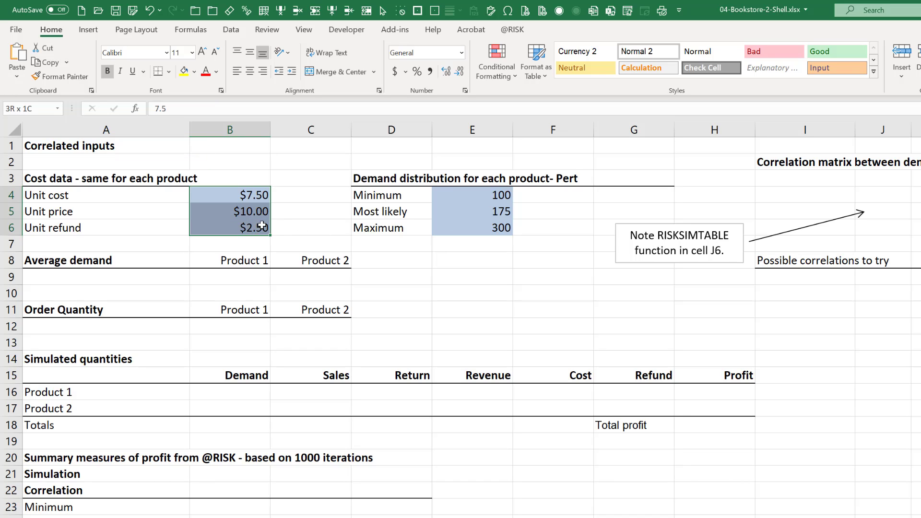
left_click(490, 192)
left_click_drag(490, 191, 479, 238)
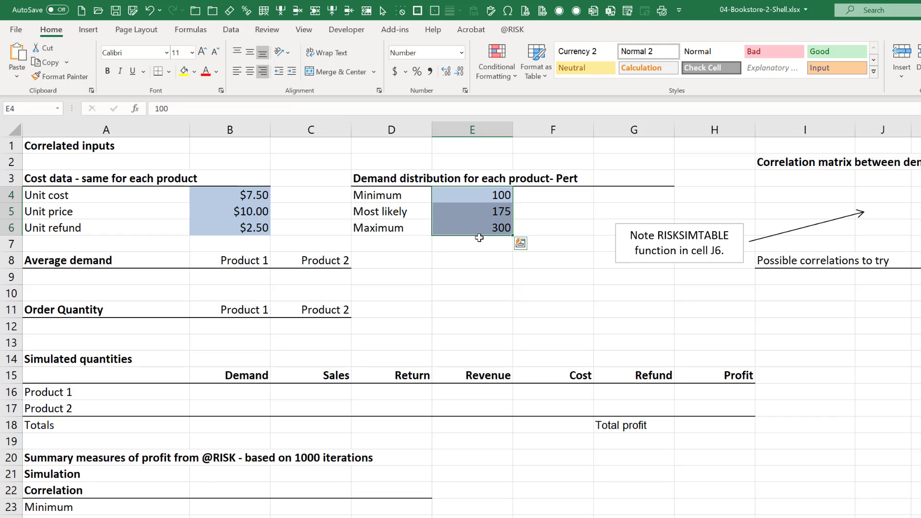
Build Product 1's average demand formula in B9 as ROUND around RiskPert, using minimum E4, most likely E5 and maximum E6.
left_click(246, 276)
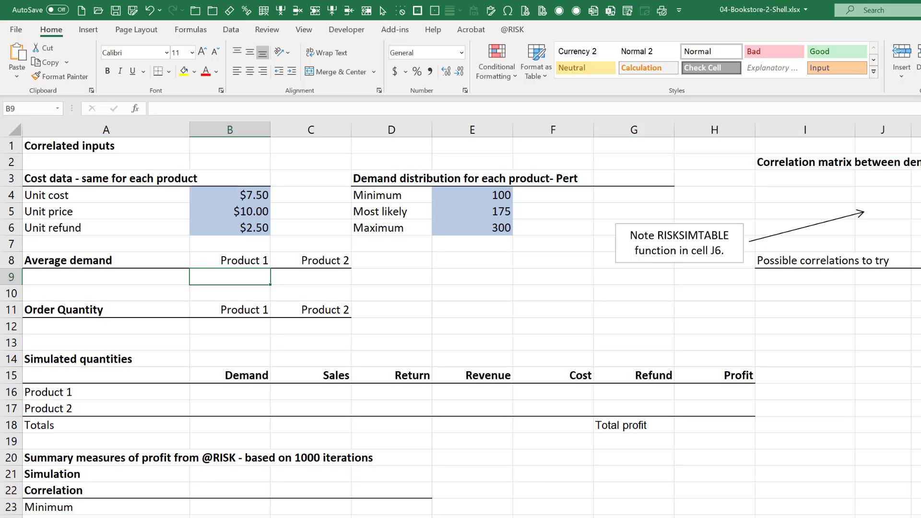
type("=round")
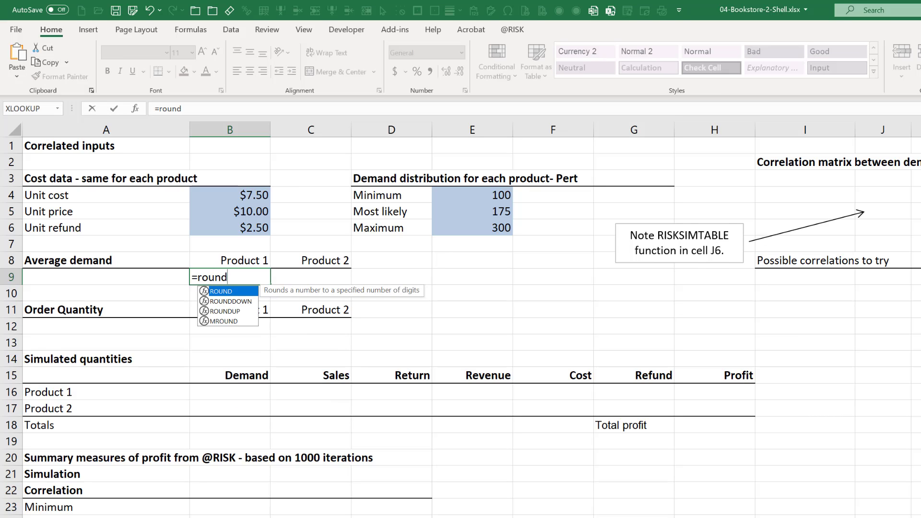
type("(")
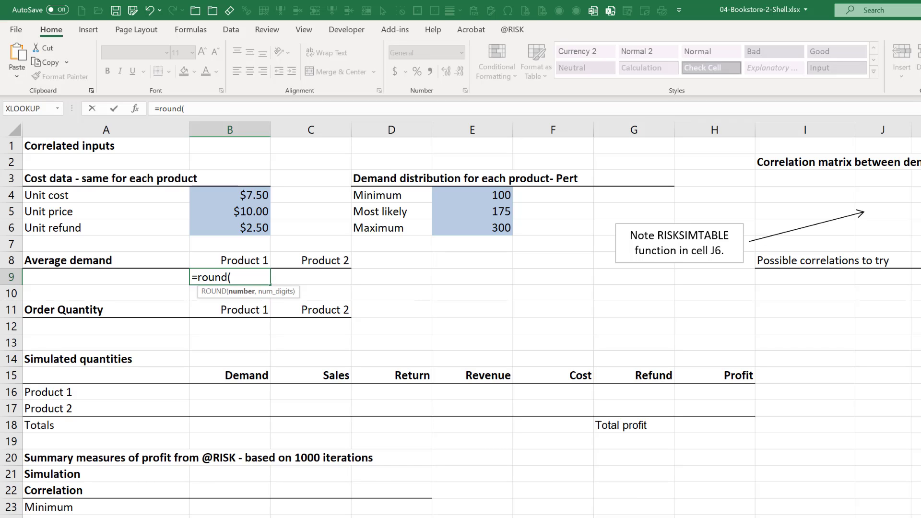
type("ris")
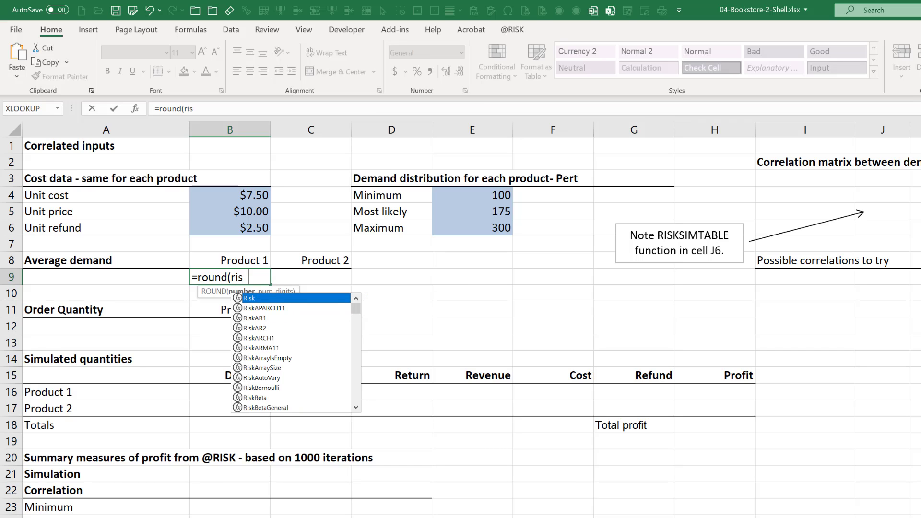
type("kper")
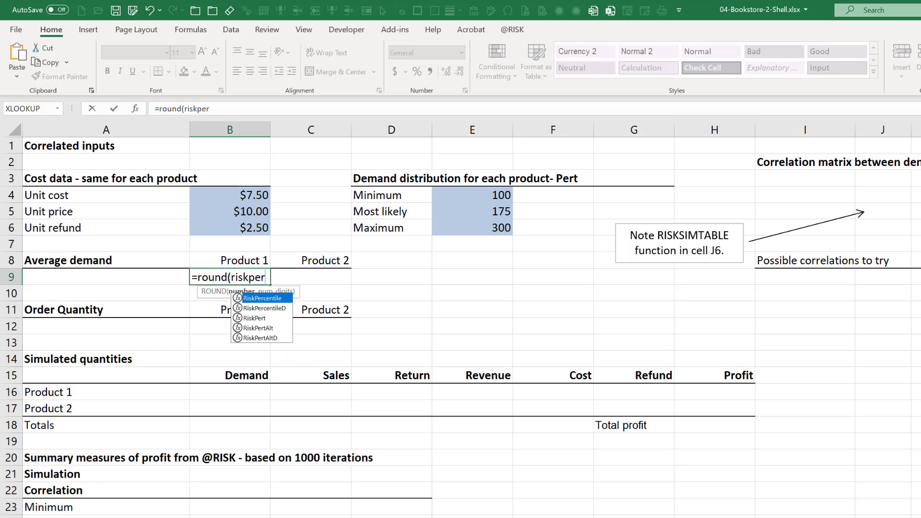
type("t")
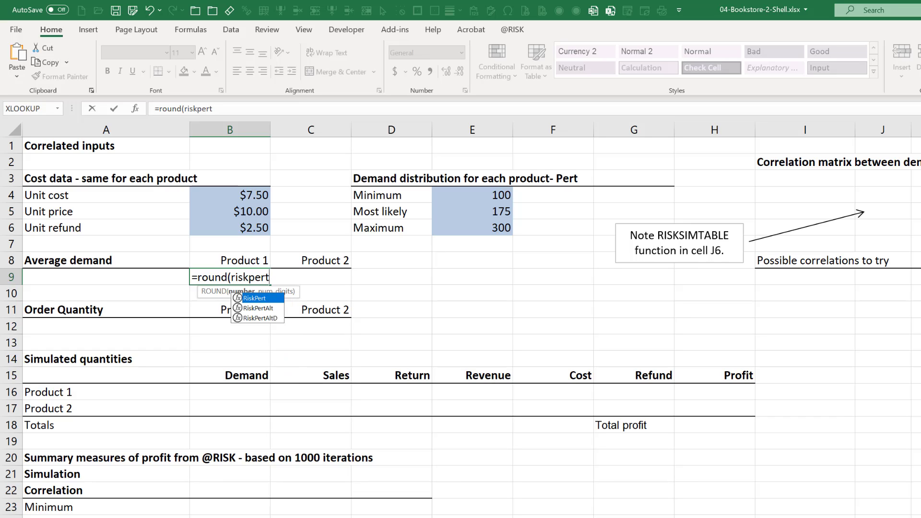
type("(")
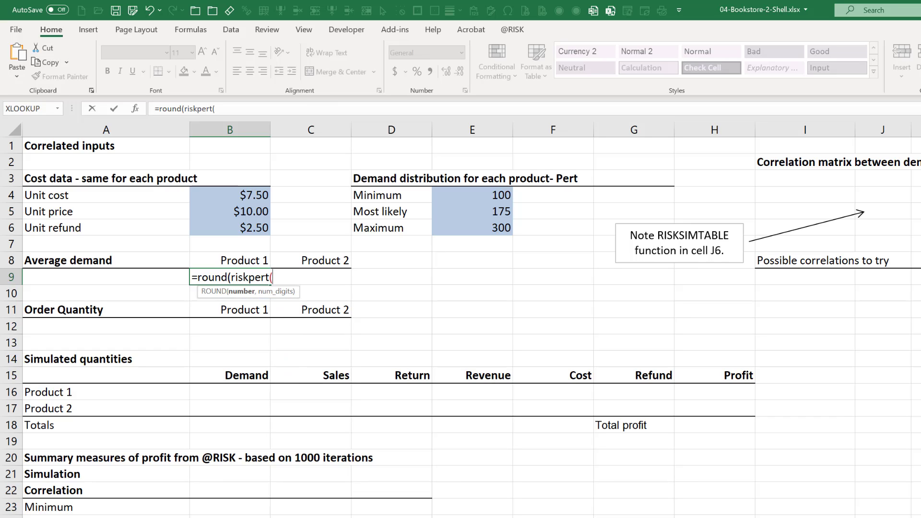
left_click(507, 193)
type(",")
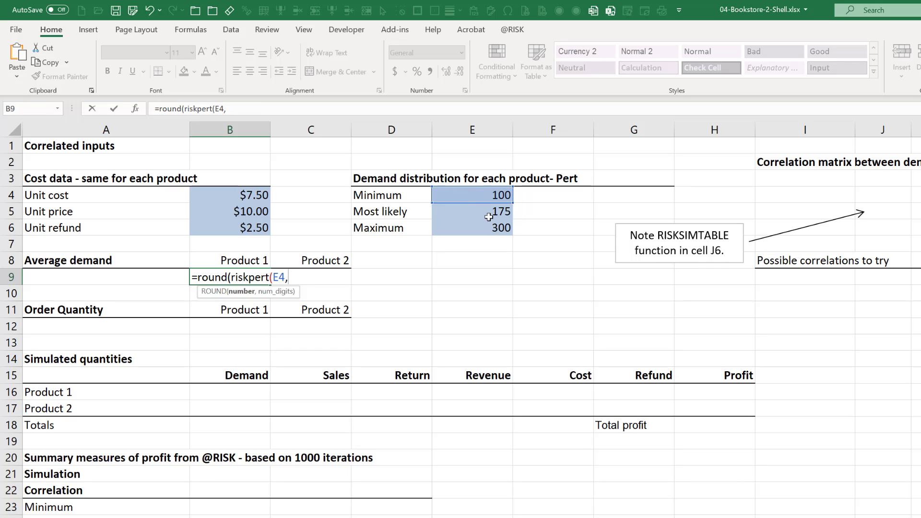
left_click(490, 220)
left_click(486, 214)
type(",")
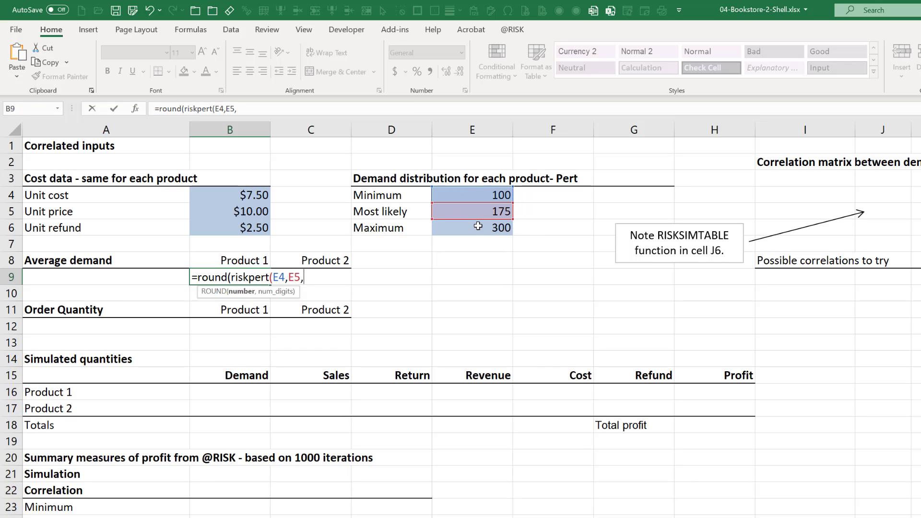
left_click(478, 226)
type(")")
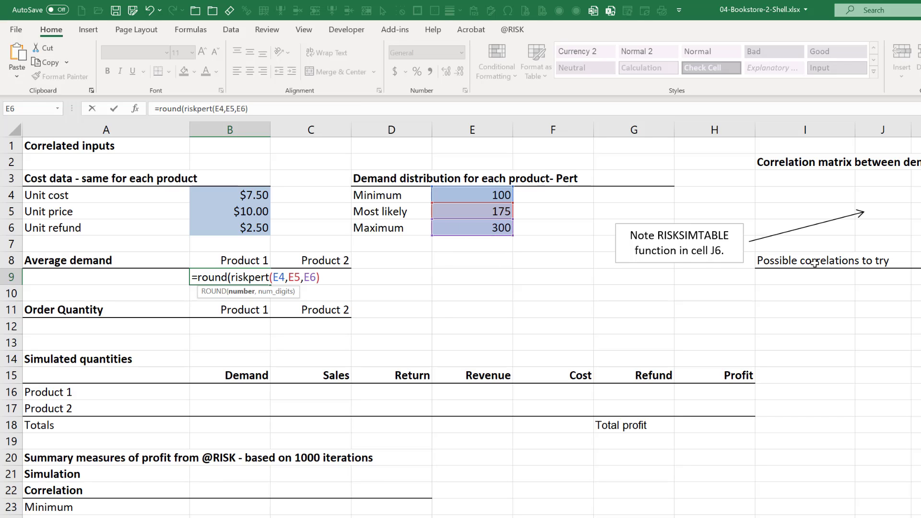
type(")")
key("Return")
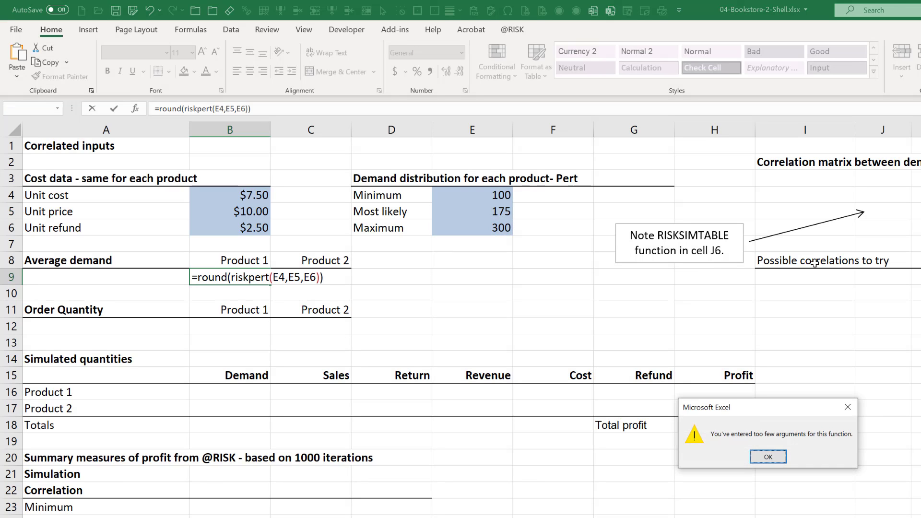
key("Return")
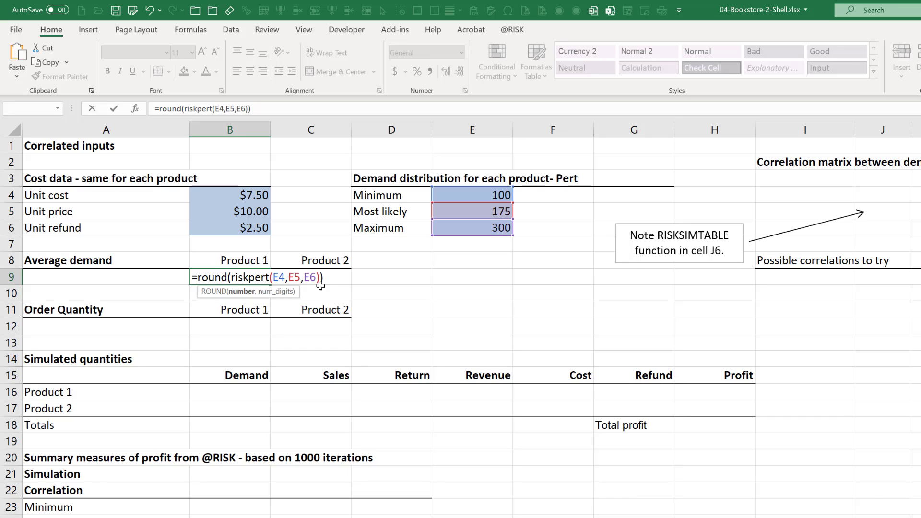
Complete the ROUND formula in B9 with 0 as its number of digits.
type(",0")
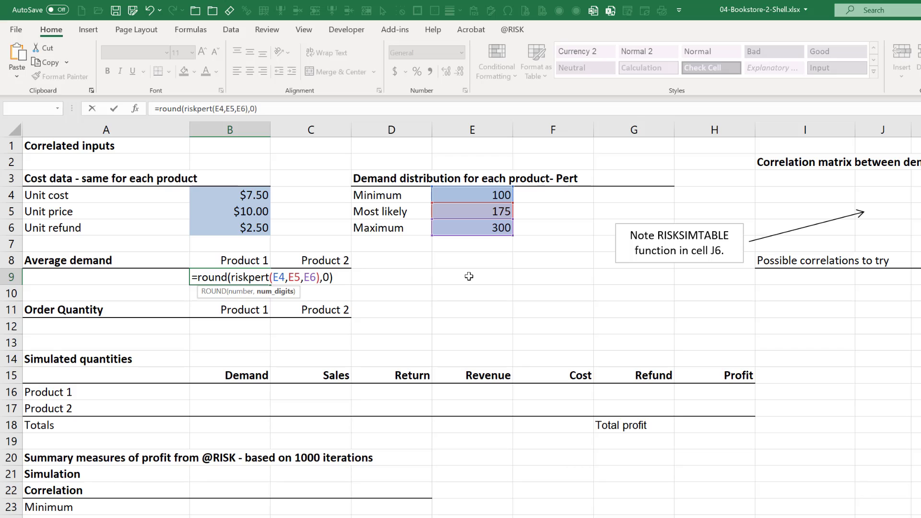
key("Return")
key("Up")
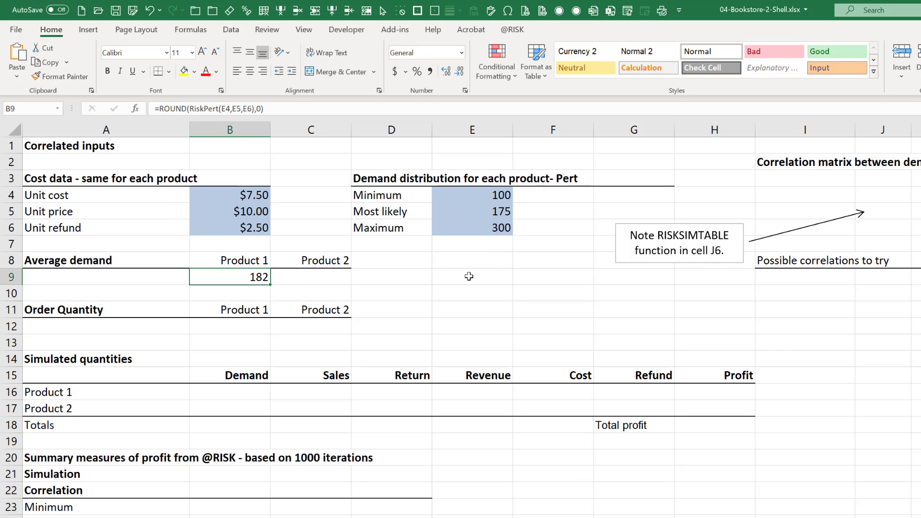
Copy the formula text =ROUND(RiskPert(E4,E5,E6),0) from B9 into C9 for Product 2, keeping the same cell references.
left_click(288, 110)
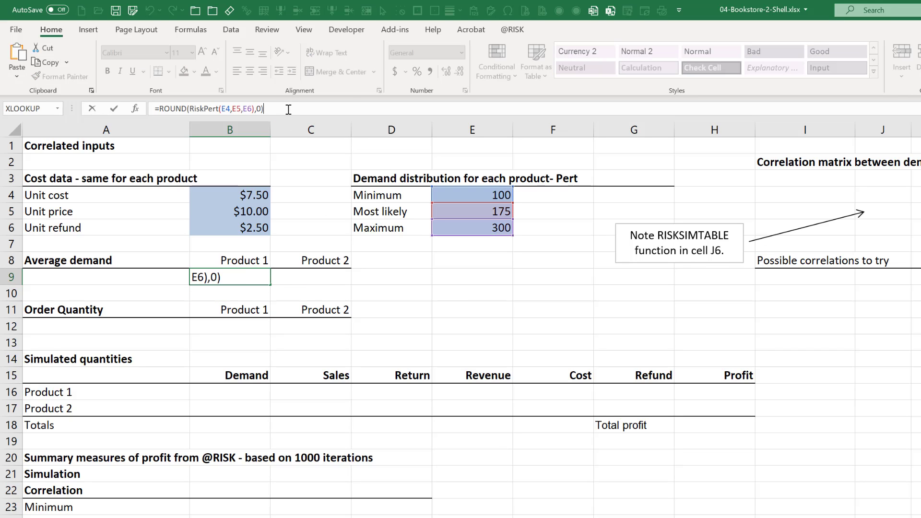
key("shift+Home")
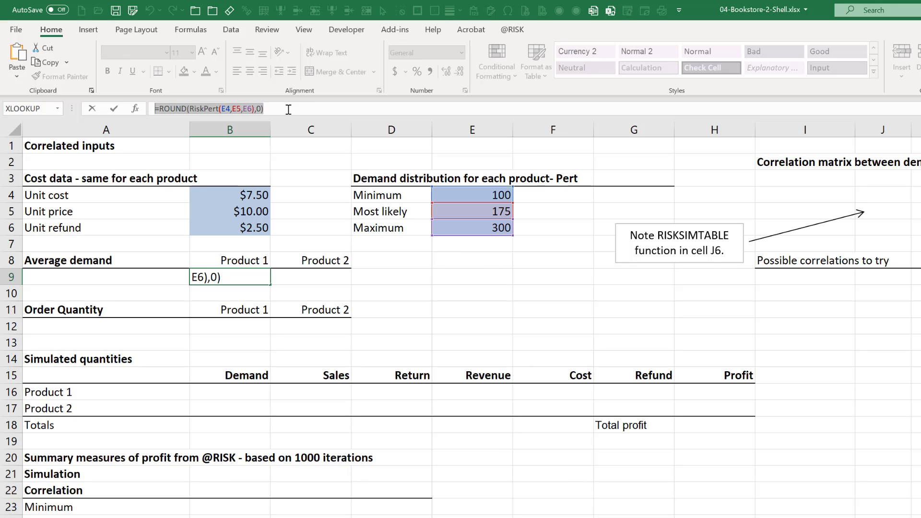
key("ctrl+c")
key("Escape")
left_click(335, 282)
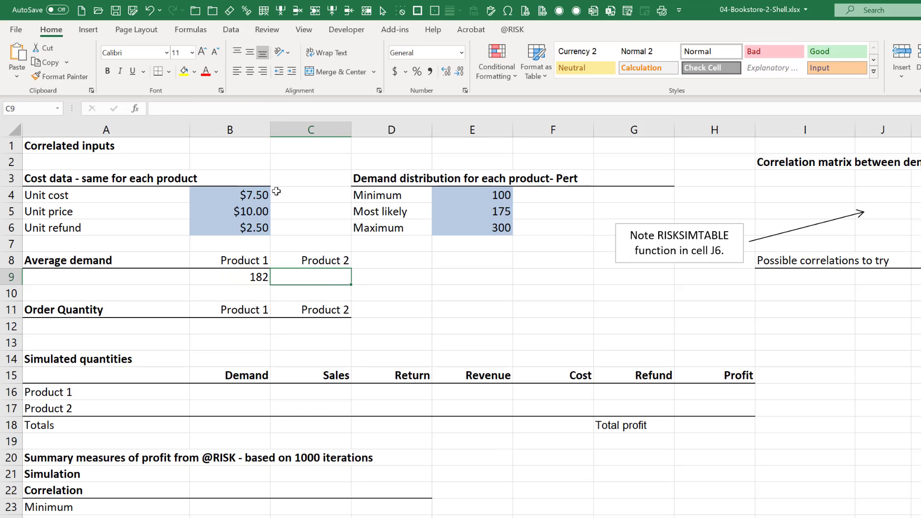
key("F2")
key("ctrl+v")
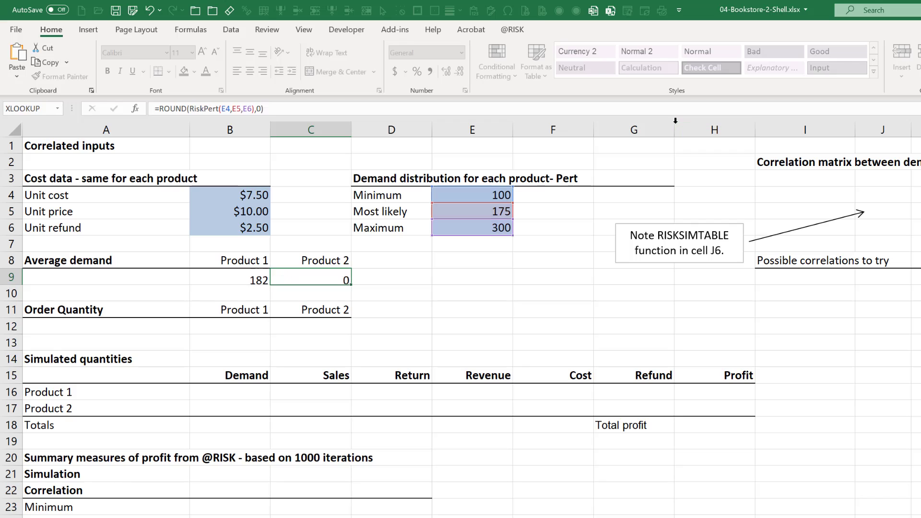
key("Return")
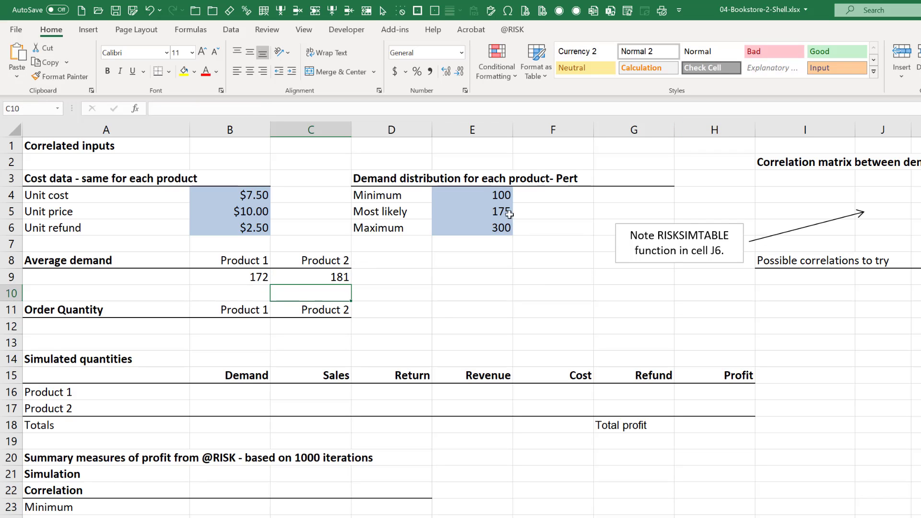
Shade the two average demand cells B9:C9 with a light gray fill.
left_click_drag(261, 277, 329, 277)
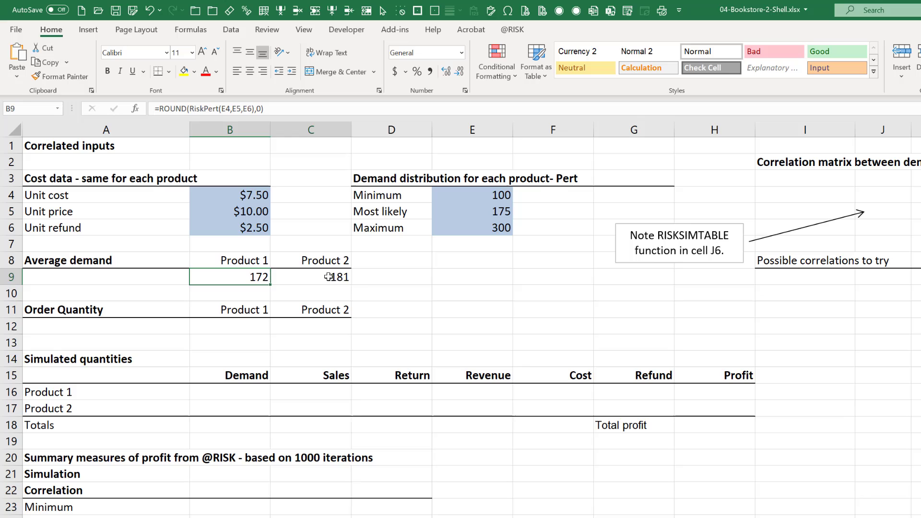
left_click(193, 73)
left_click(185, 117)
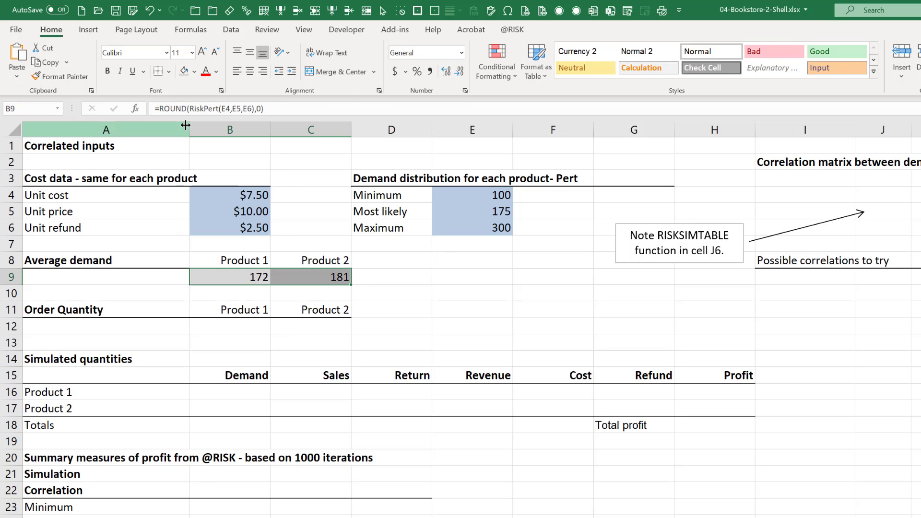
Enter an order quantity of 200 for both Product 1 and Product 2 in B12:C12.
left_click(236, 330)
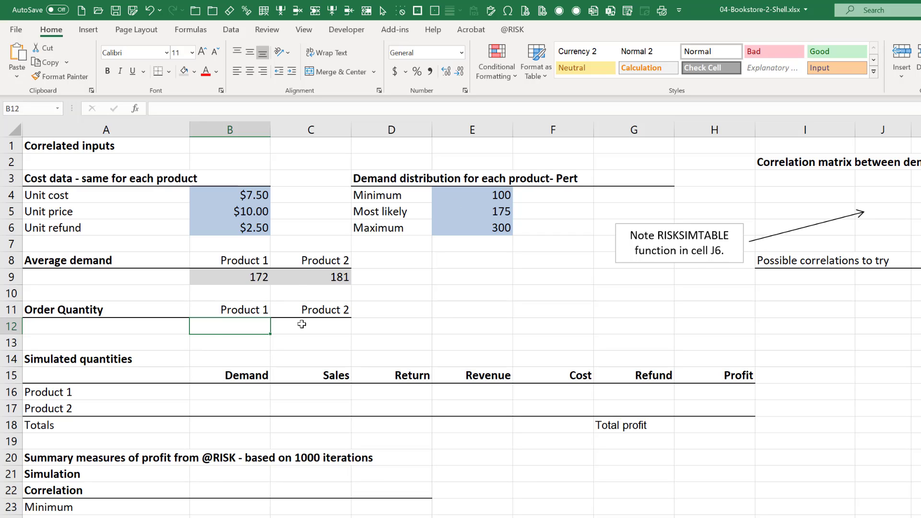
type("200")
key("Tab")
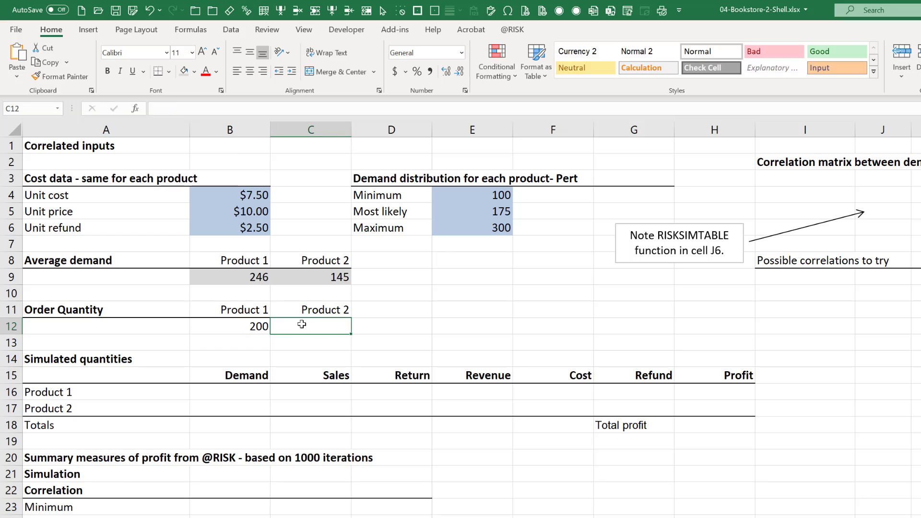
type("200")
key("shift+Tab")
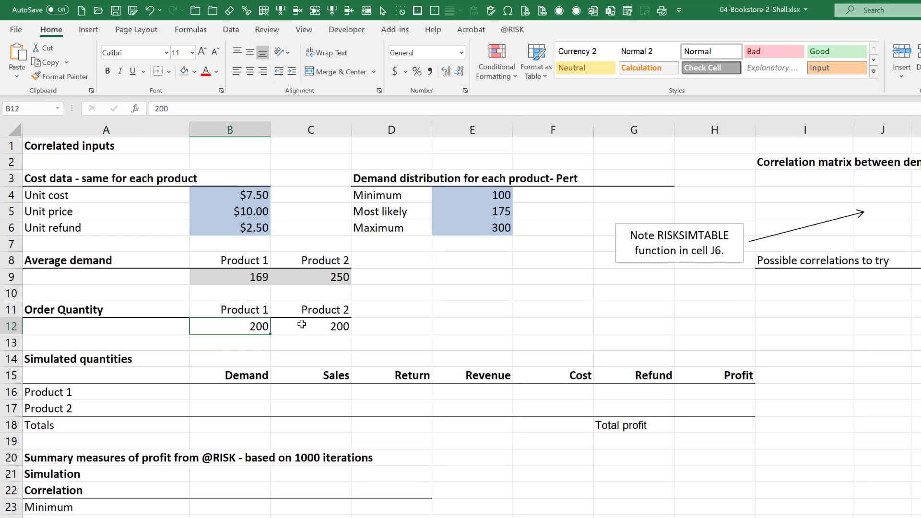
Fill the order quantity cells B12:C12 with standard yellow.
left_click(302, 325, "shift")
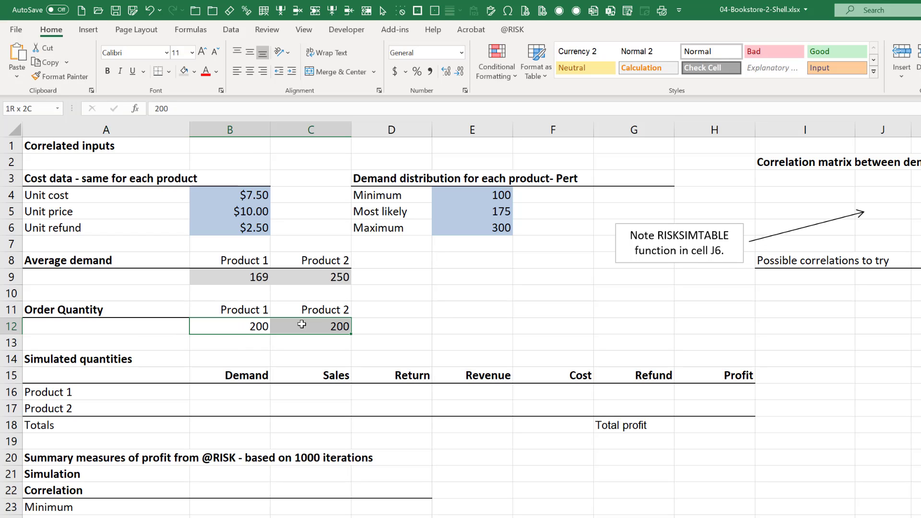
left_click(194, 73)
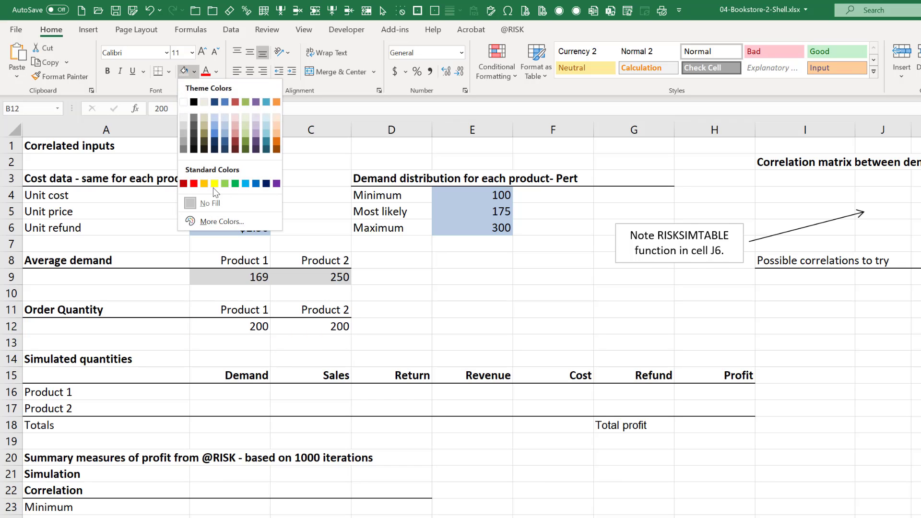
left_click(215, 185)
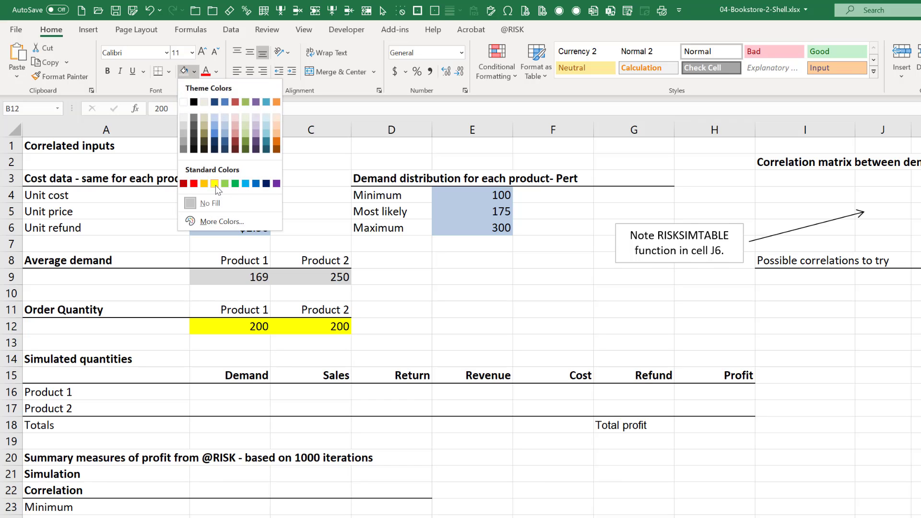
left_click(236, 395)
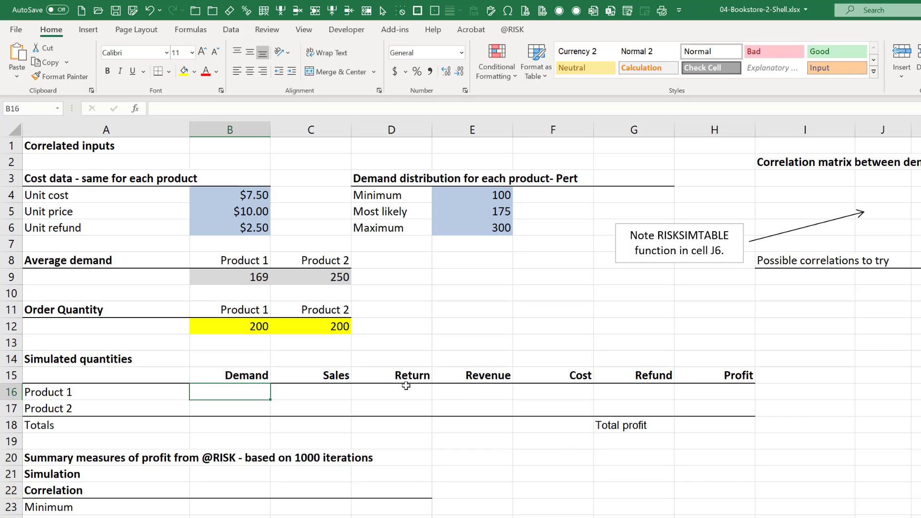
left_click_drag(411, 374, 403, 411)
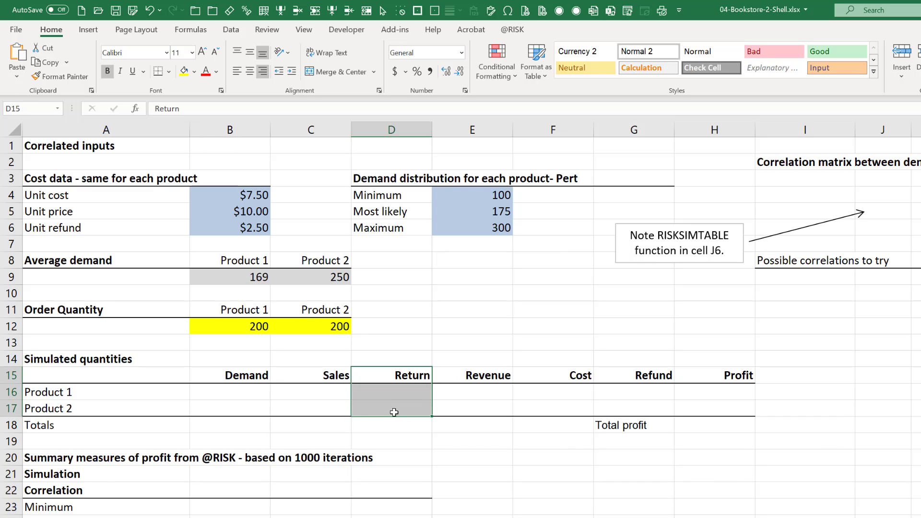
left_click(419, 375)
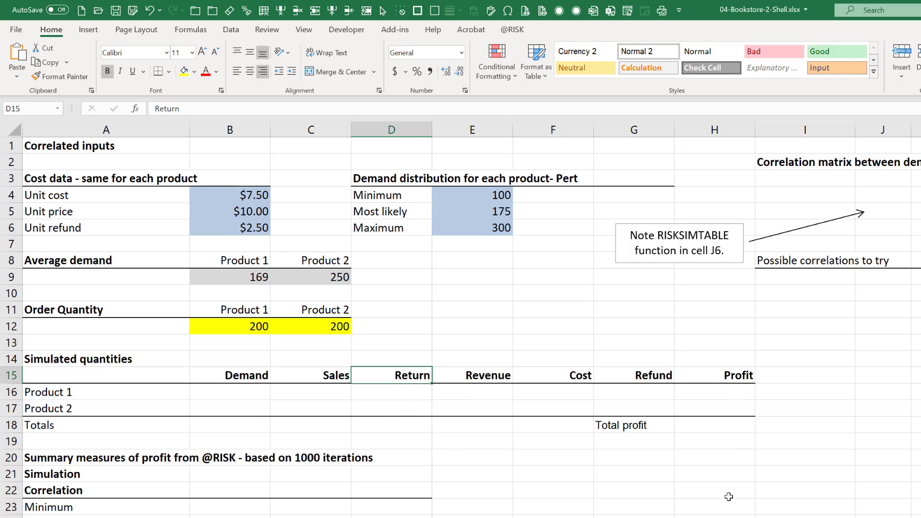
Link the simulated demand cells to the average demands, with =B9 in B16 for Product 1 and =C9 in B17 for Product 2.
left_click(256, 391)
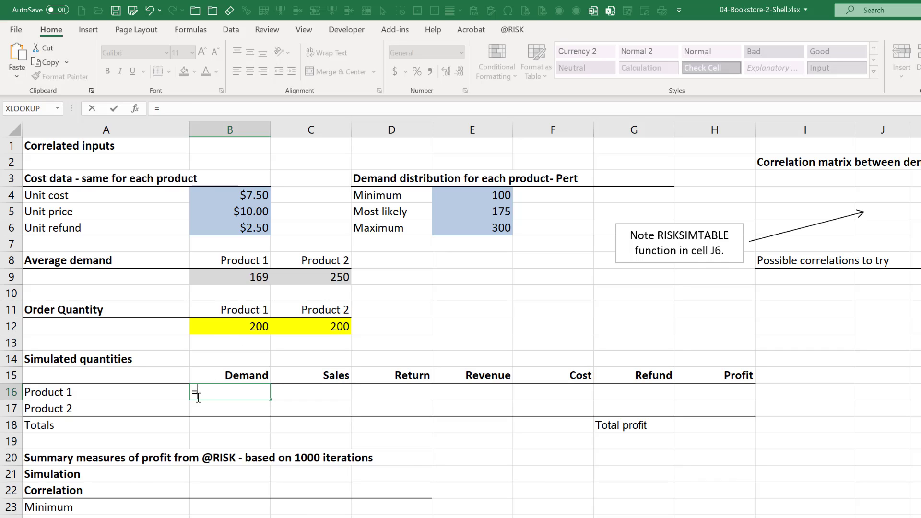
left_click(243, 272)
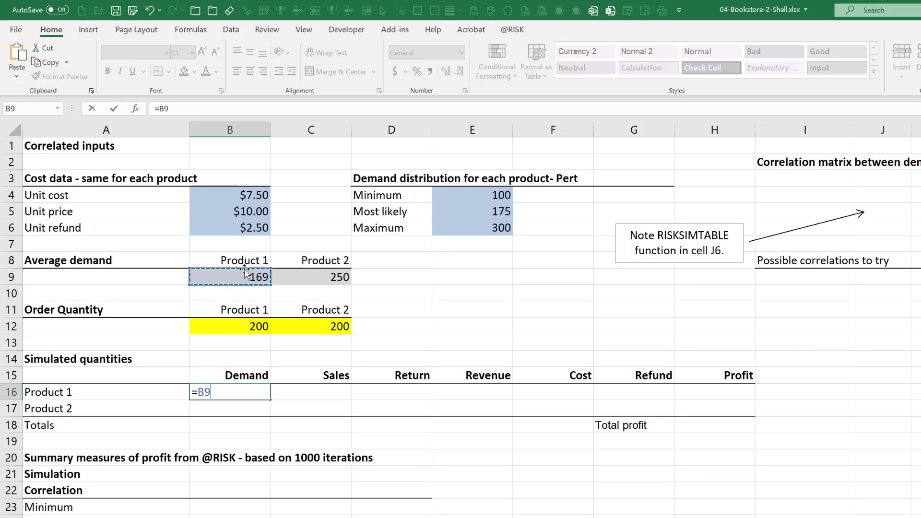
key("Return")
type("=")
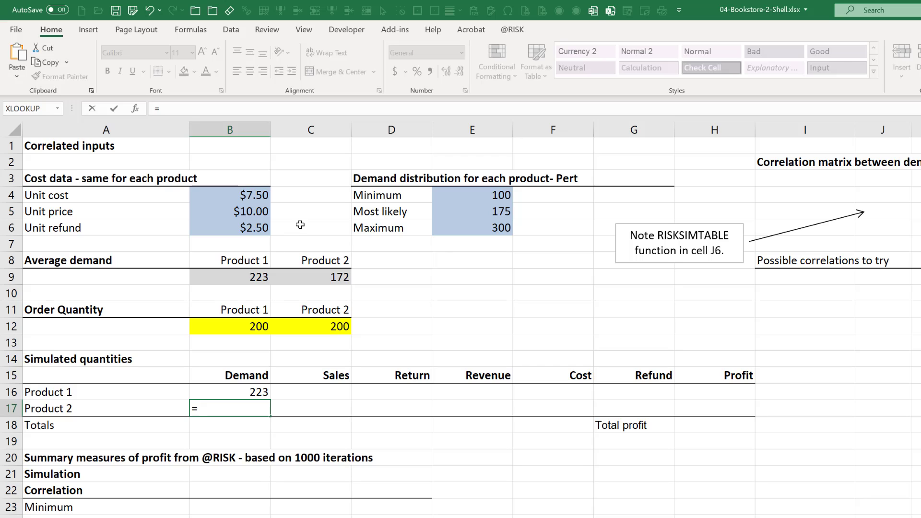
left_click(331, 273)
key("Return")
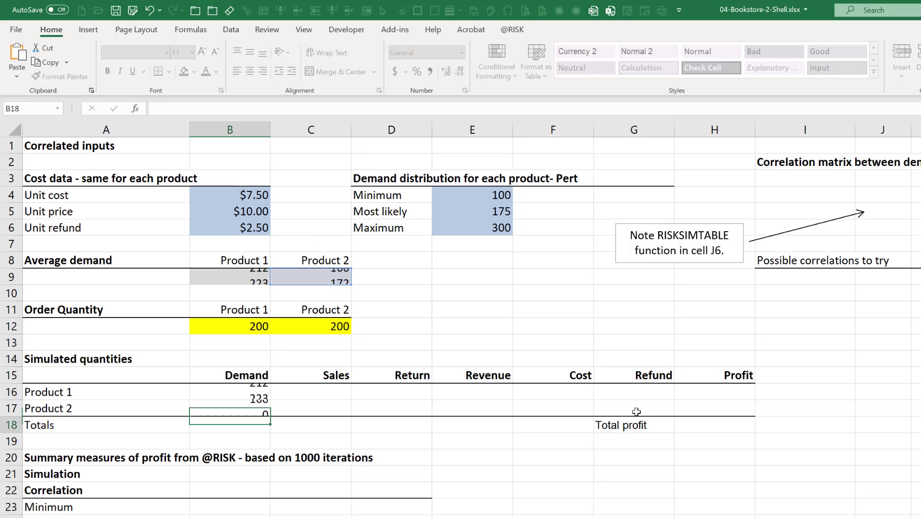
Enter the Product 1 sales formula =MIN(B12,B16) in C16, taking the smaller of order quantity and demand.
left_click(319, 395)
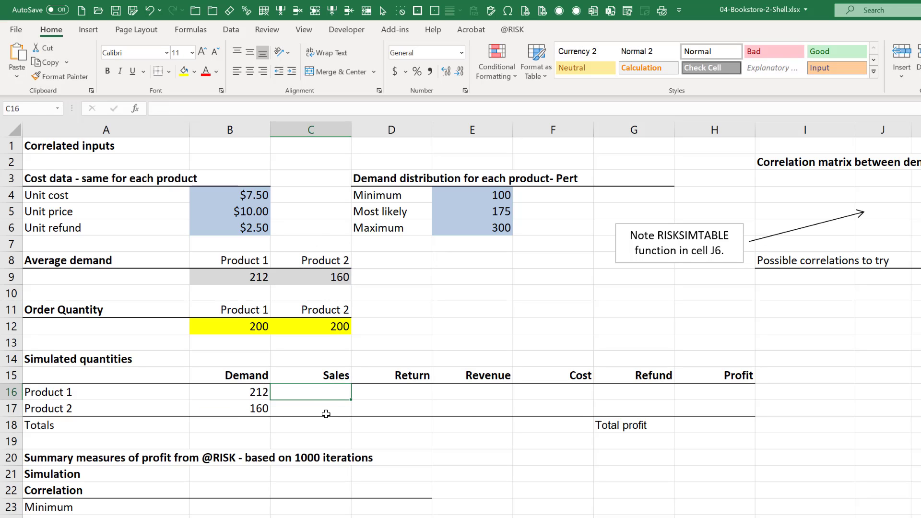
type("=min(")
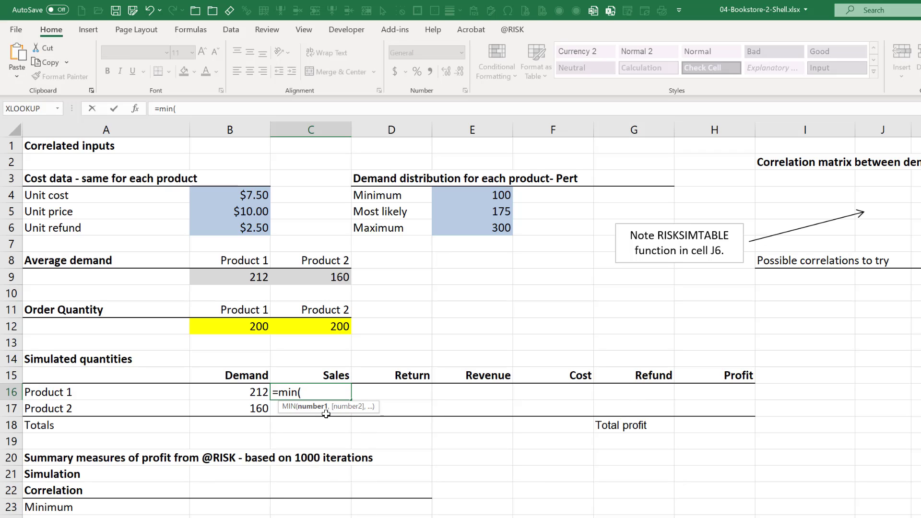
left_click(237, 325)
type(",")
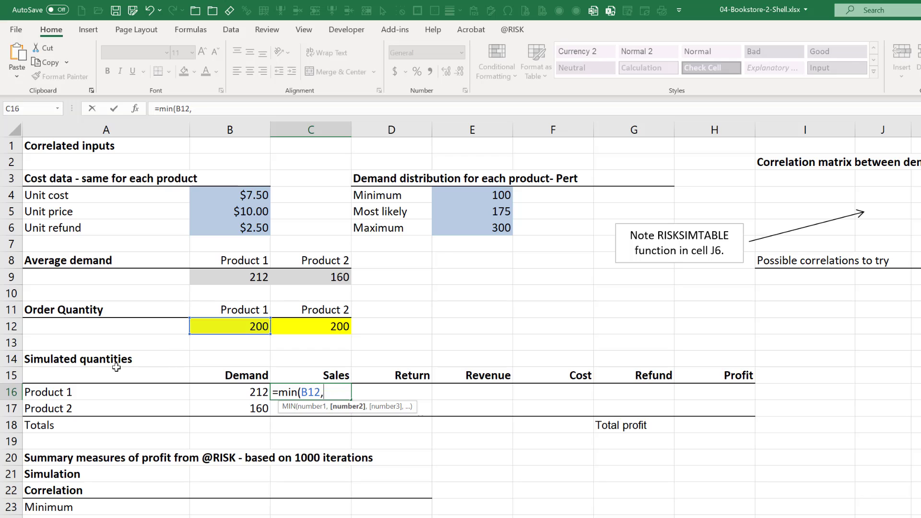
left_click(241, 394)
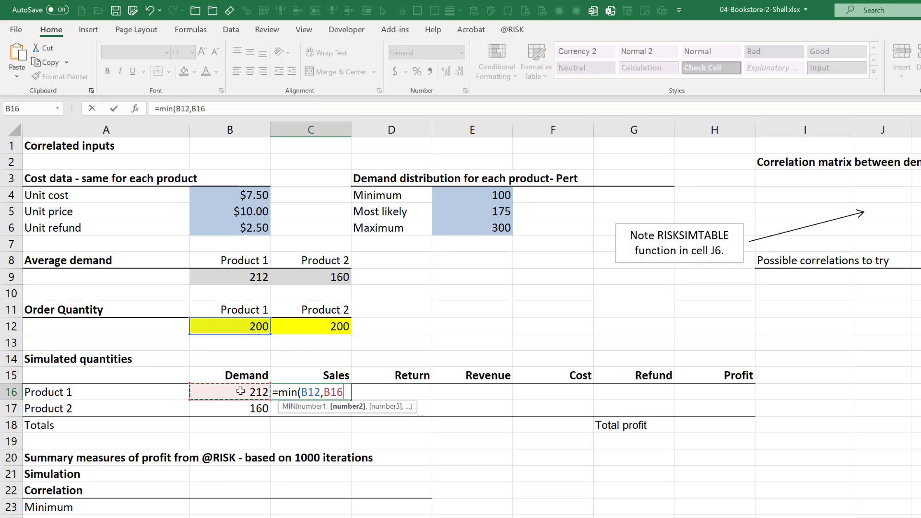
type(")")
key("ctrl+Return")
Enter the Product 2 sales formula =MIN(C12,B17) in C17, taking the smaller of its order quantity and demand.
key("Return")
type("=")
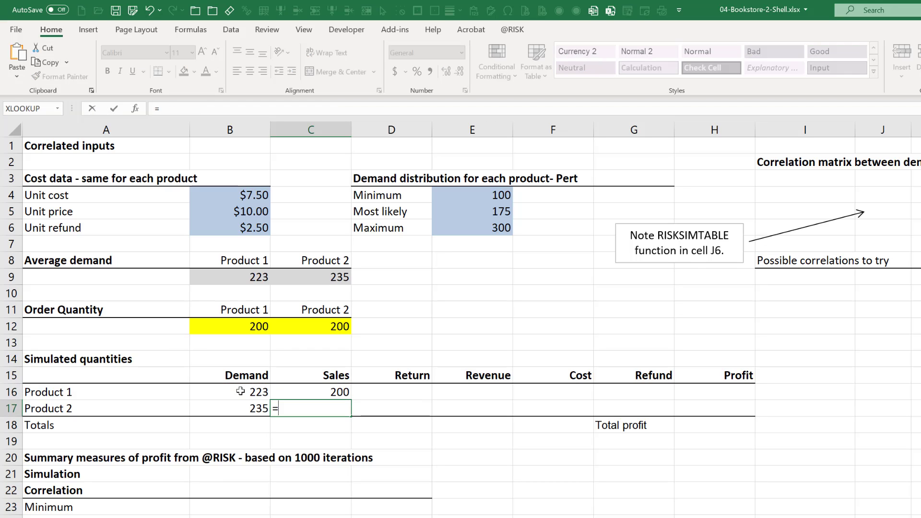
type("min(")
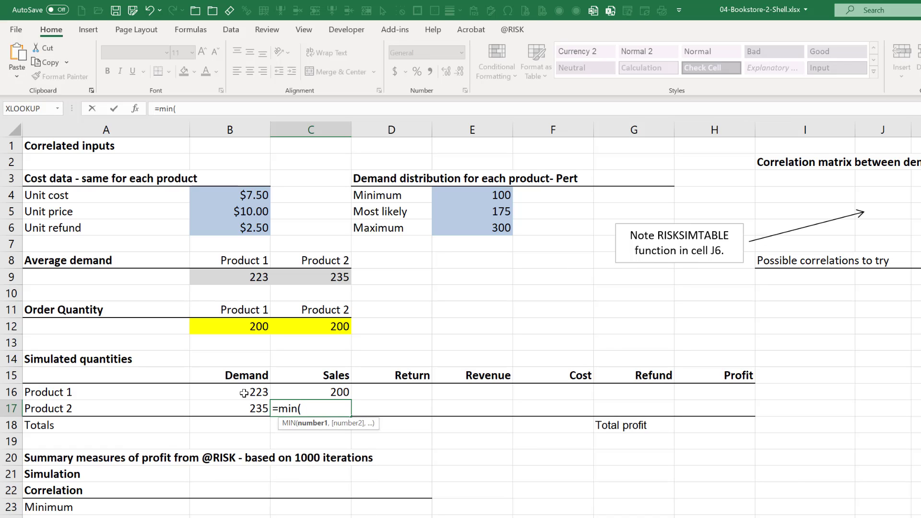
left_click(320, 326)
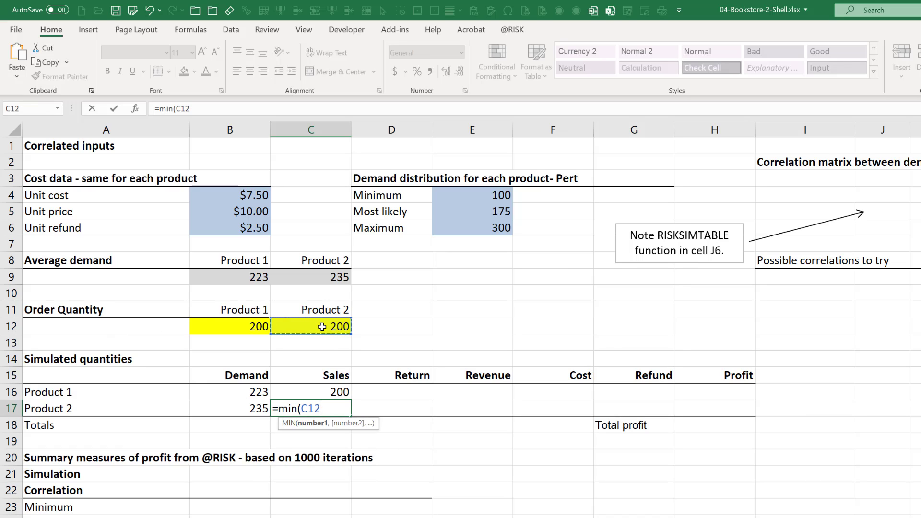
type(",")
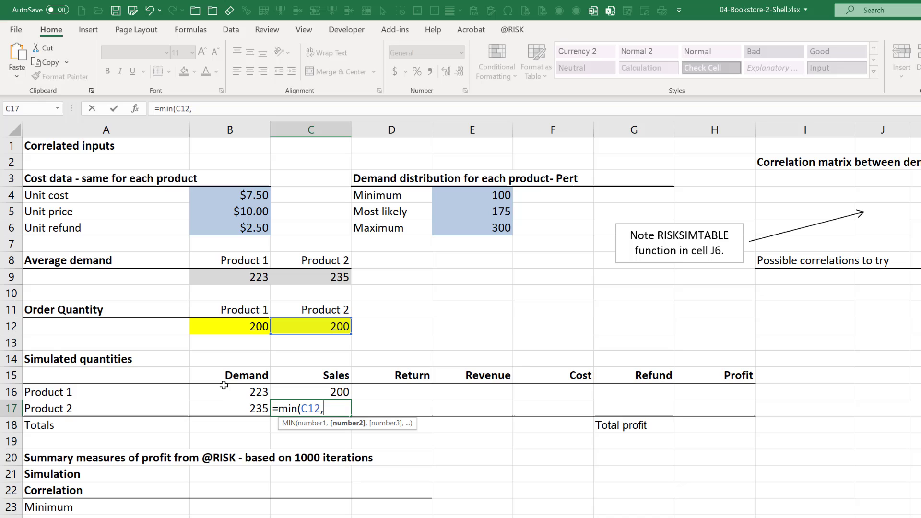
left_click(239, 408)
type(")")
key("Return")
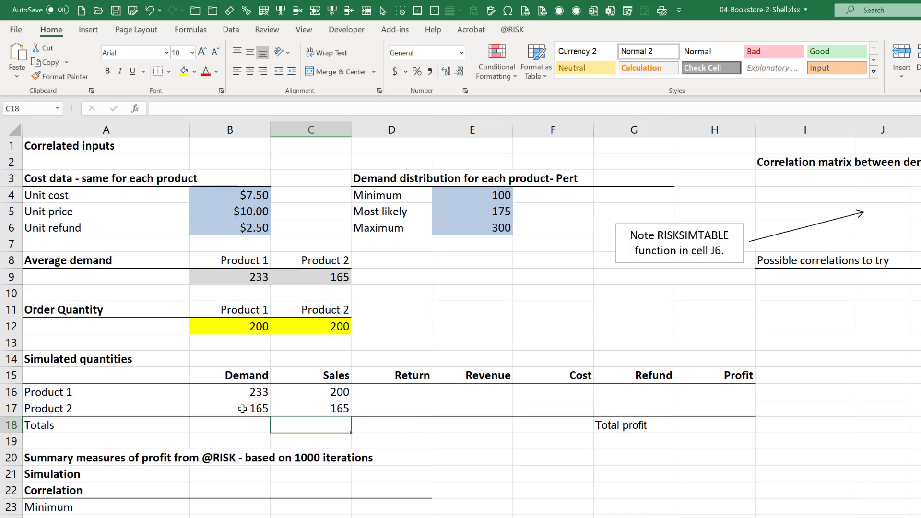
Enter the Product 1 return formula =B12-C16 in D16, subtracting sales from the order quantity.
key("Up")
key("Up")
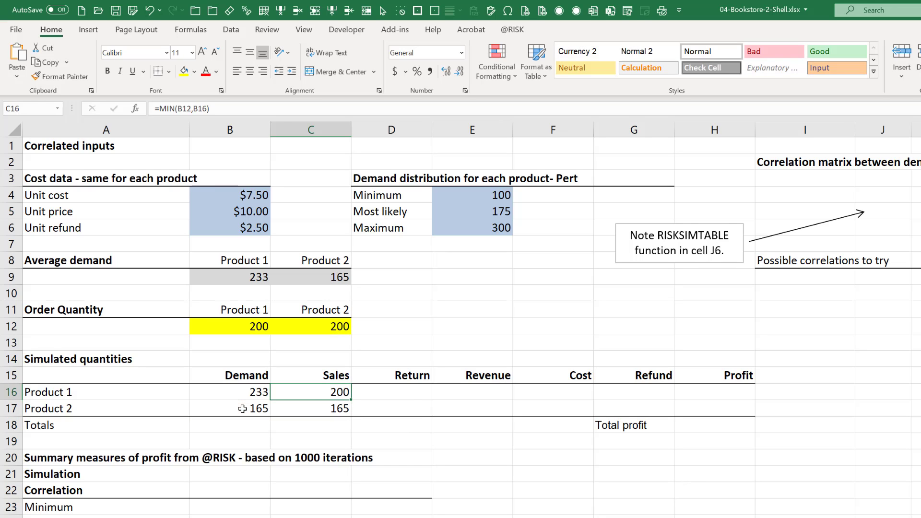
key("Right")
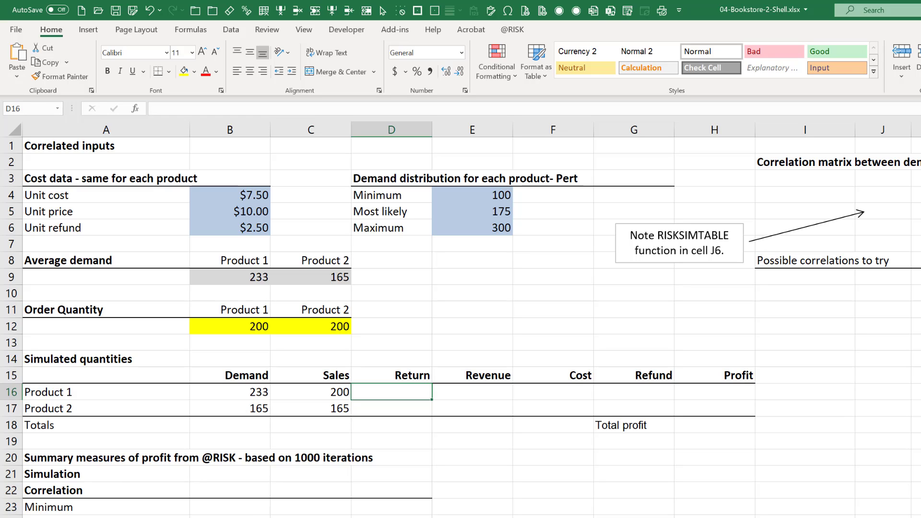
type("=")
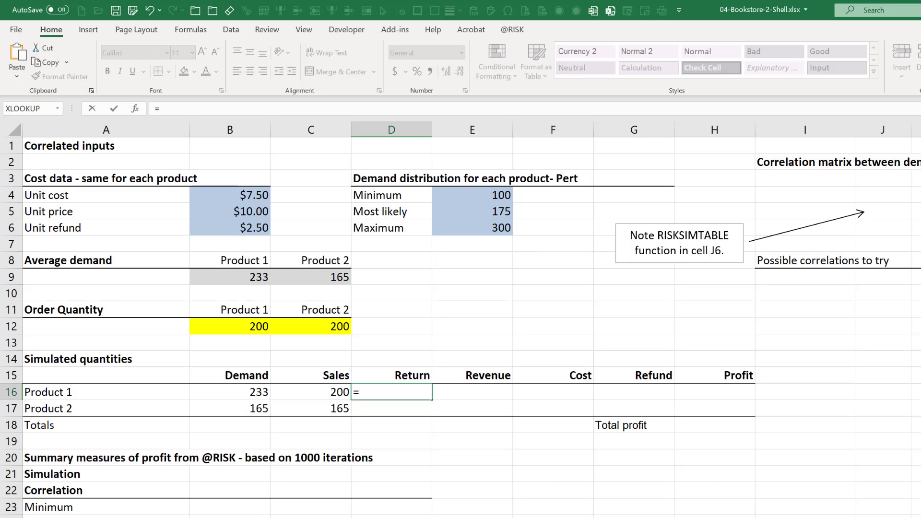
left_click(251, 330)
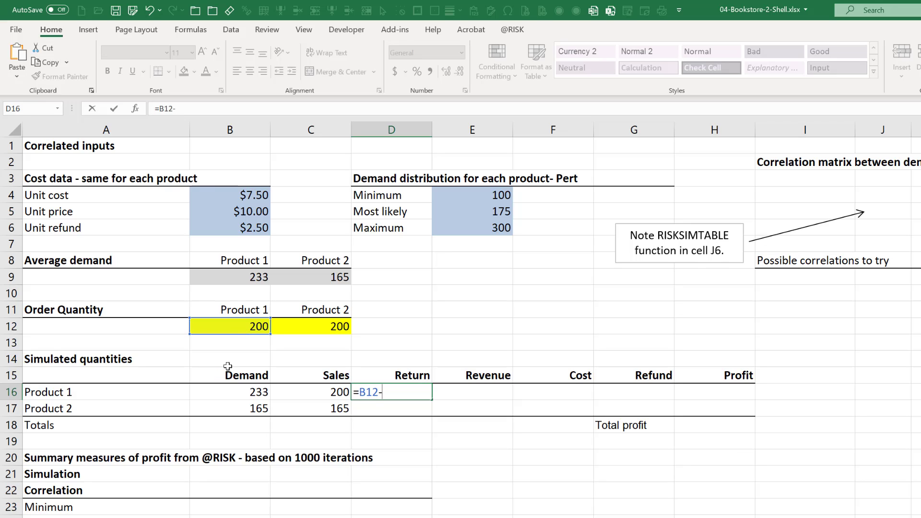
type("-")
left_click(341, 394)
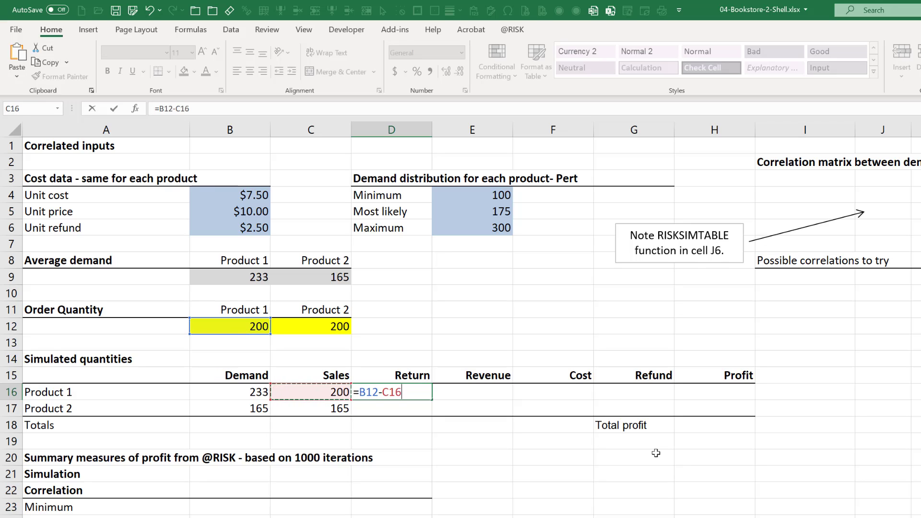
key("Return")
Enter the Product 2 return formula =C12-C17 in D17, subtracting sales from its order quantity.
type("=")
left_click(338, 322)
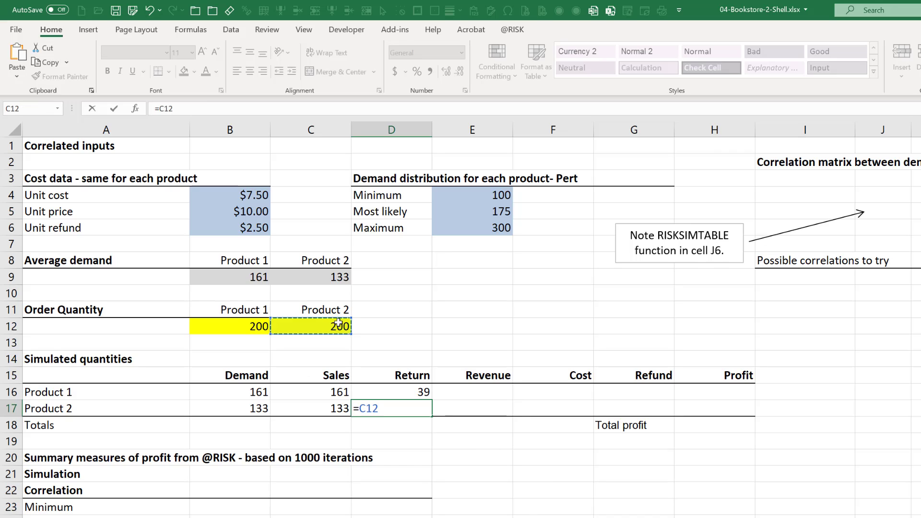
type("-")
left_click(328, 410)
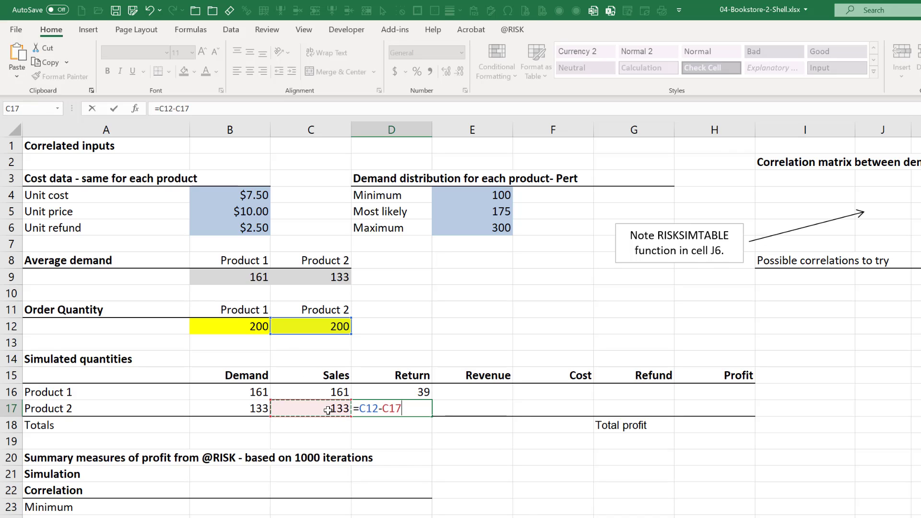
key("Return")
Enter the Product 1 revenue formula =C16*$B$5 in E16, multiplying sales by the absolute unit price reference.
key("Up")
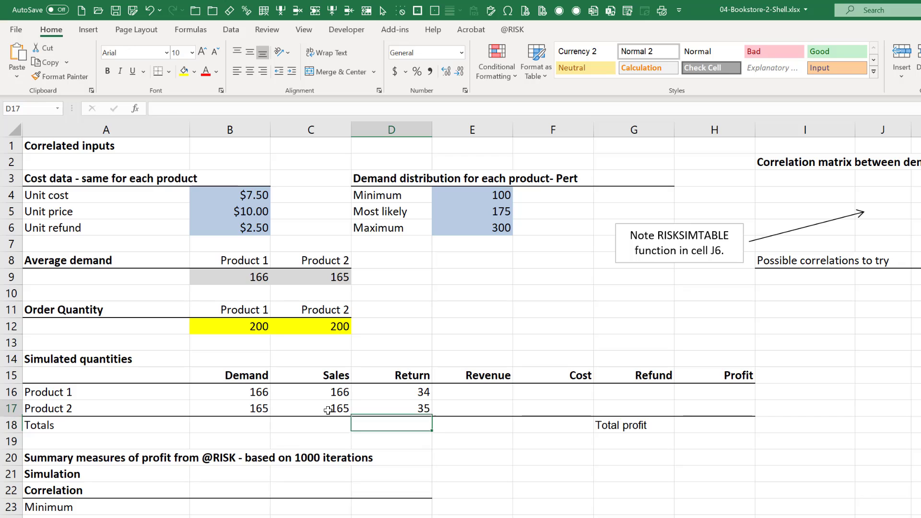
key("Up")
key("Right")
type("=")
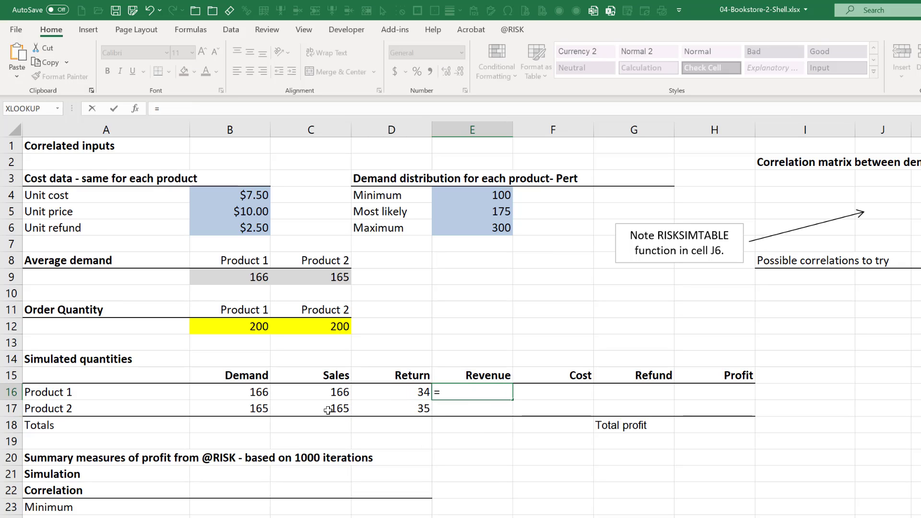
left_click(315, 398)
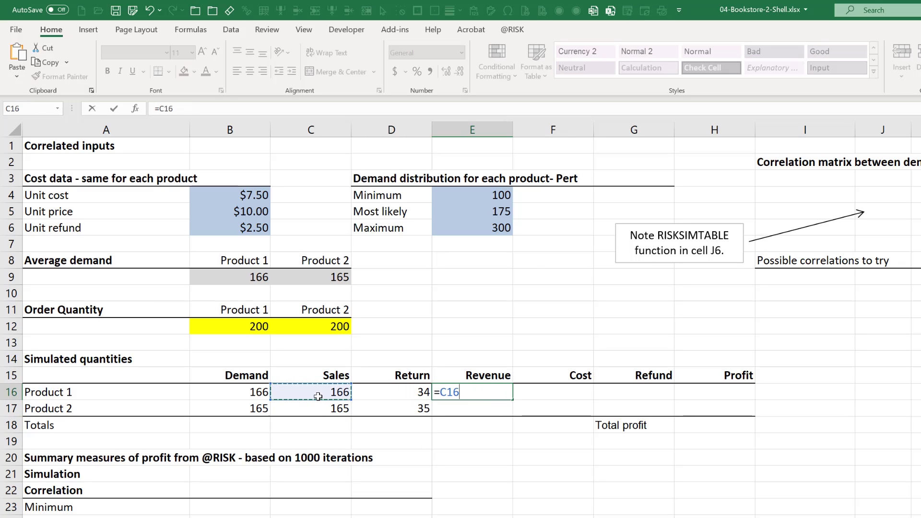
type("*")
left_click(246, 214)
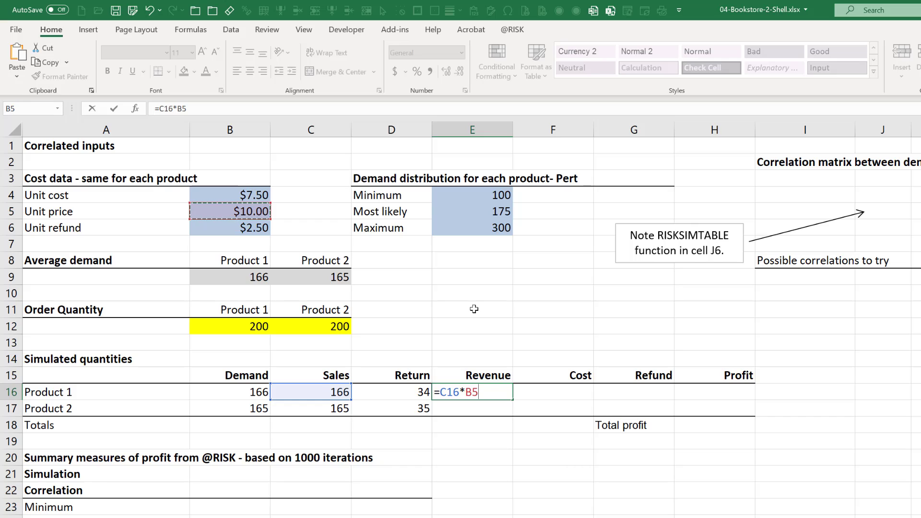
key("F4")
key("ctrl+Return")
Enter the Product 1 cost formula =B12*B4 in F16, multiplying the order quantity by the unit cost.
key("Right")
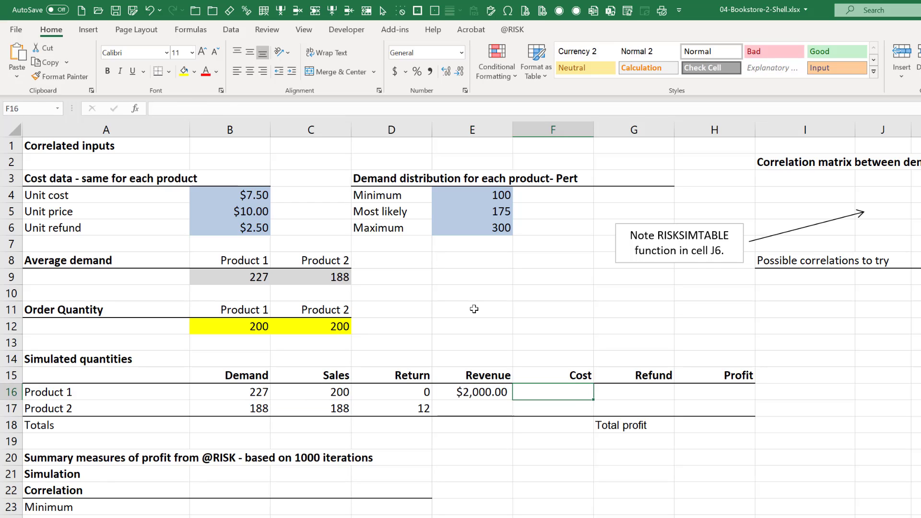
type("=")
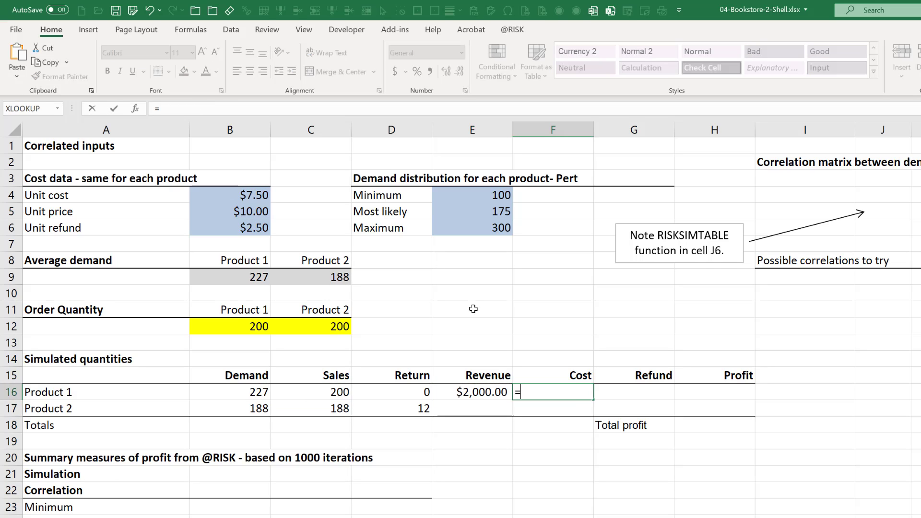
left_click(253, 327)
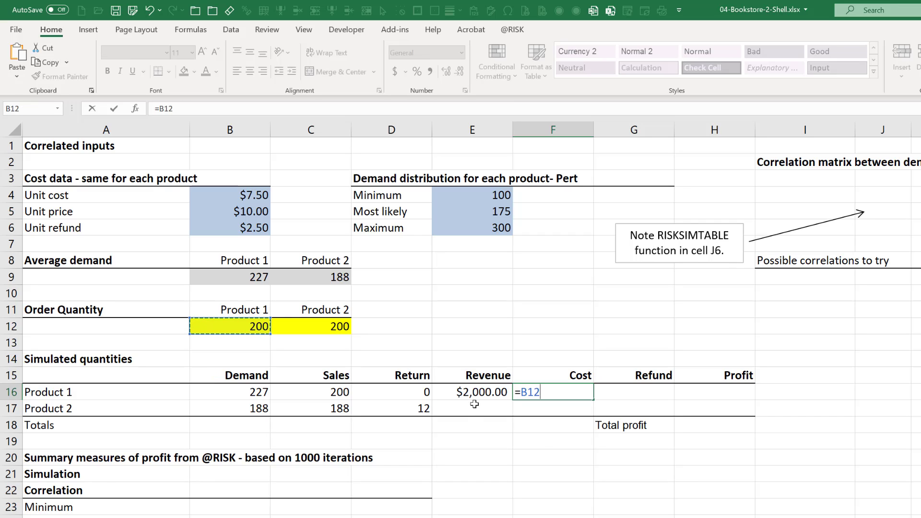
type("*")
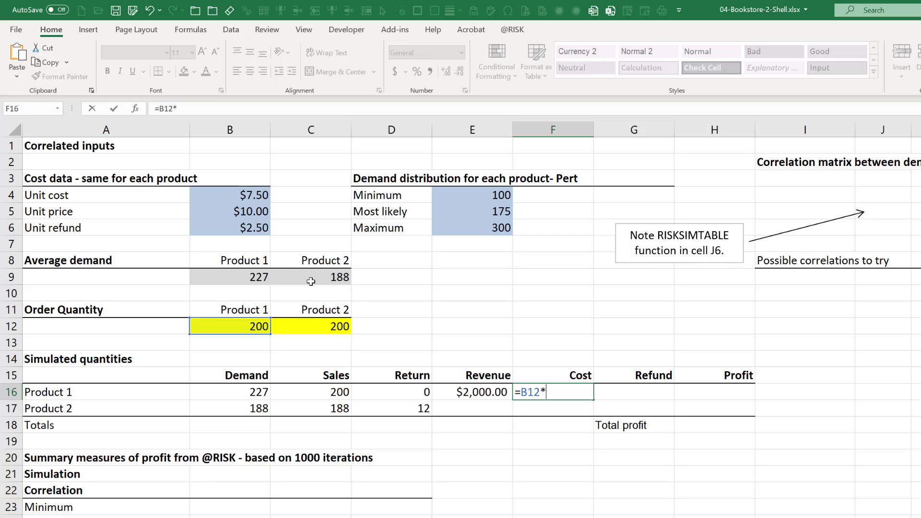
left_click(252, 195)
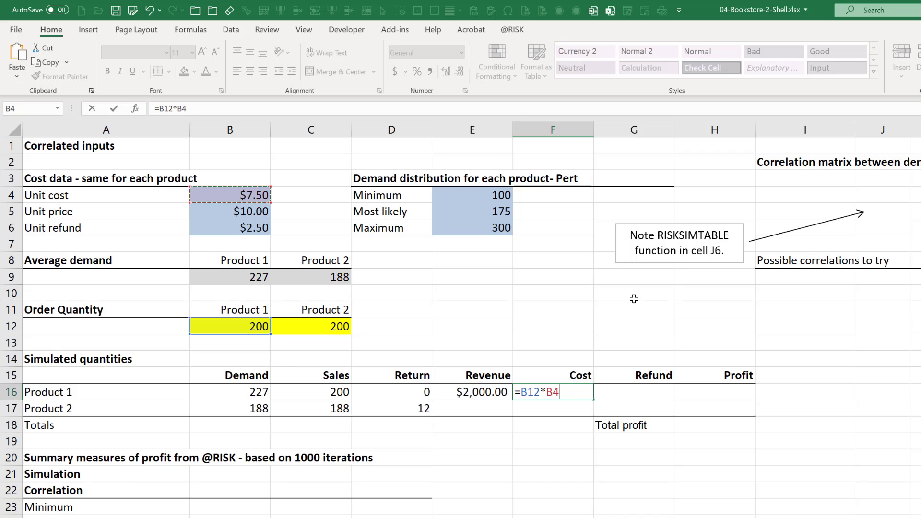
key("Return")
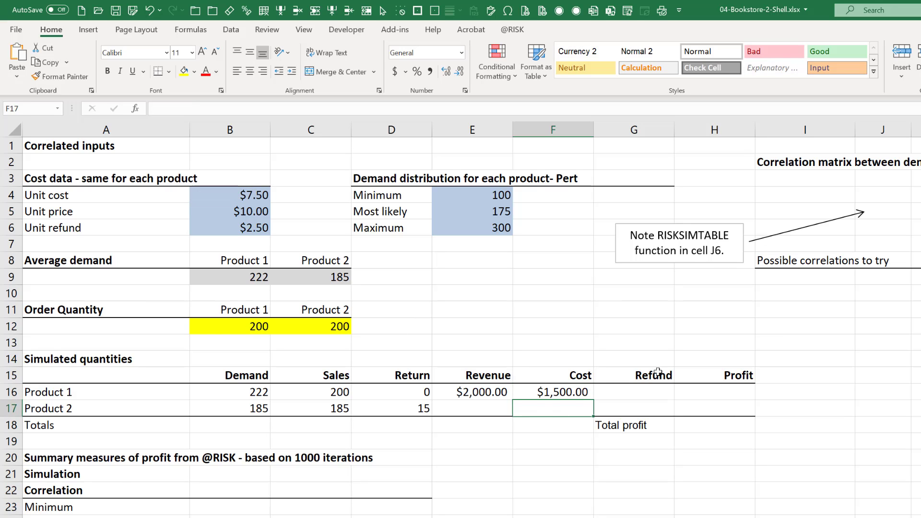
Fill the revenue formula from E16 down to E17 for Product 2.
left_click(481, 397)
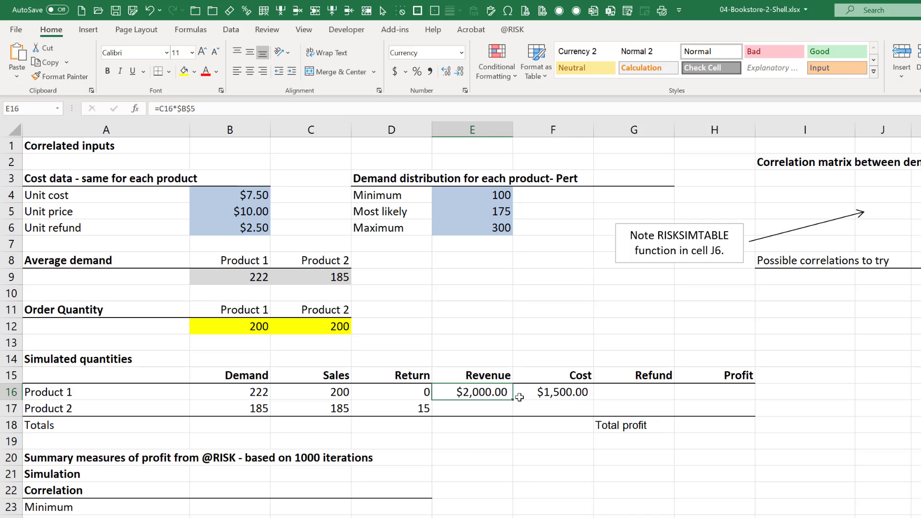
mouse_move(512, 403)
left_mouse_down()
mouse_move(512, 414)
mouse_move(498, 401)
mouse_move(513, 415)
left_mouse_up()
left_click(498, 398)
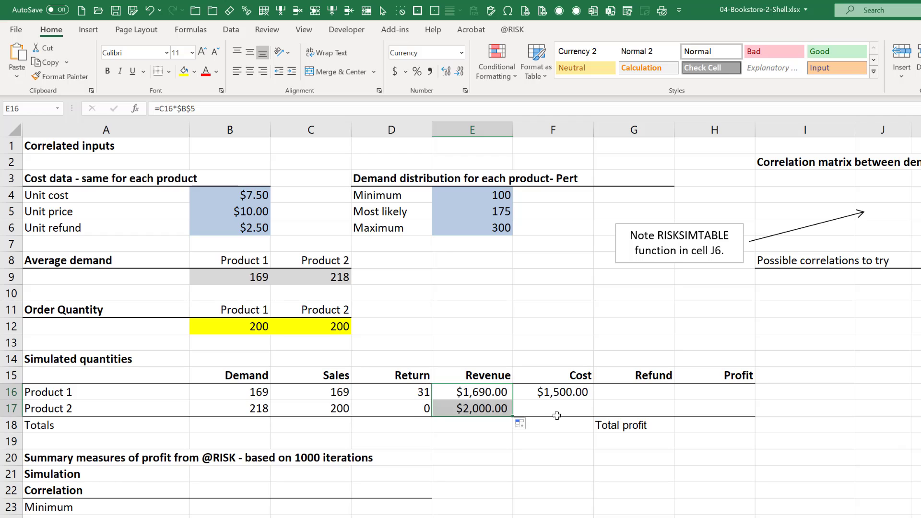
Enter the Product 2 cost formula =C12*B4 in F17, multiplying its order quantity by the unit cost.
left_click(550, 407)
type("=")
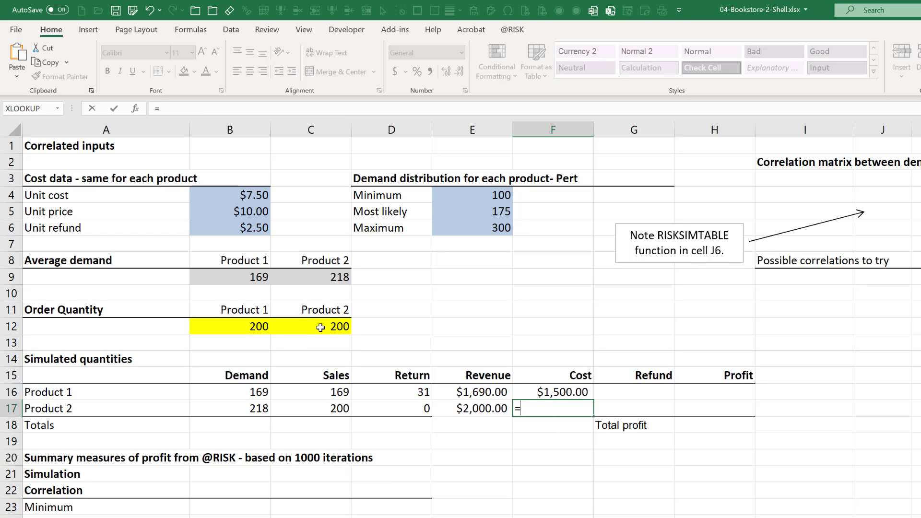
left_click(322, 326)
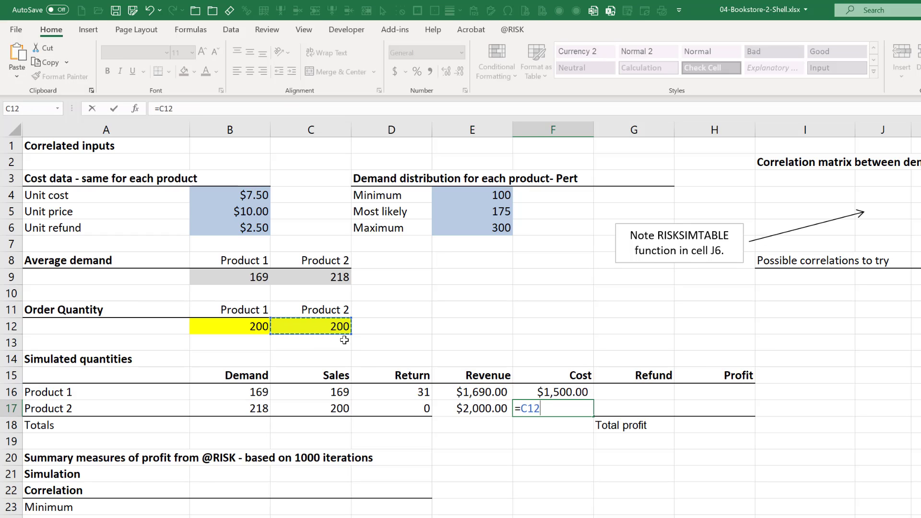
type("*")
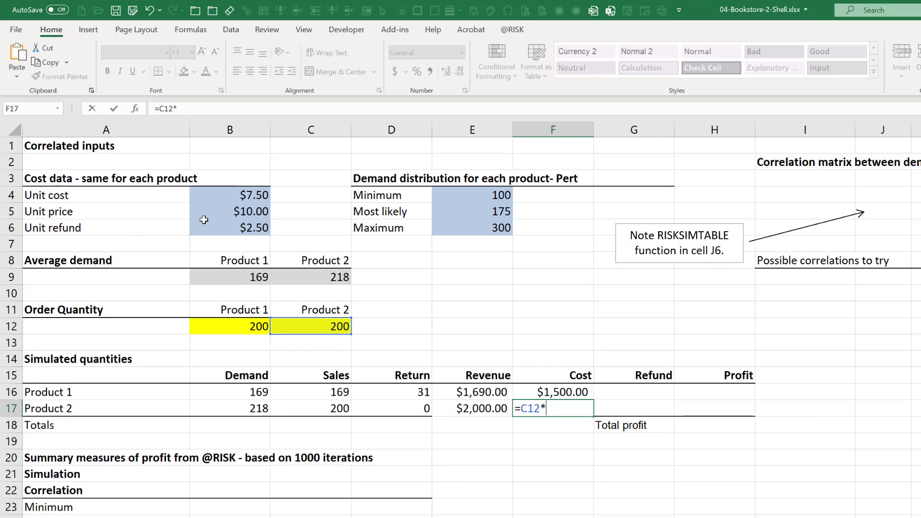
left_click(237, 197)
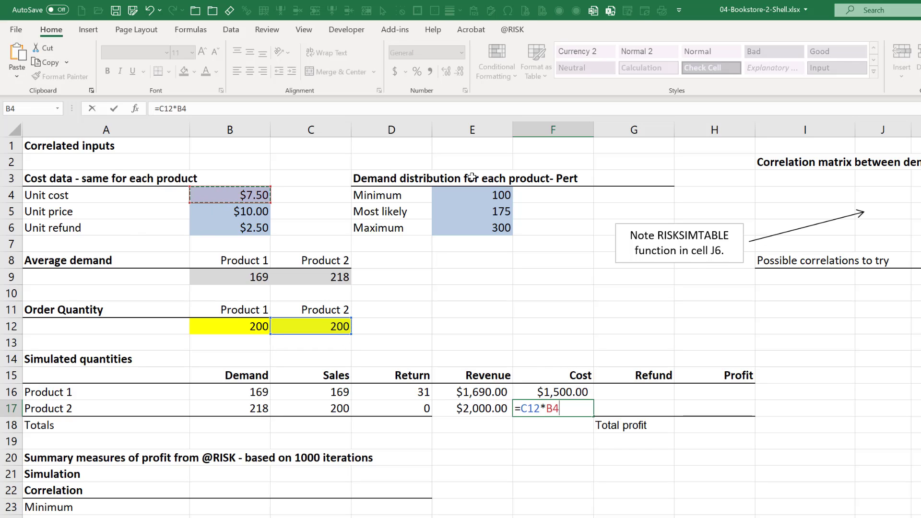
key("Return")
Enter the refund formula =D16*$B$6 in G16 with an absolute unit refund reference and fill it down to G17.
key("Up")
key("Up")
key("Right")
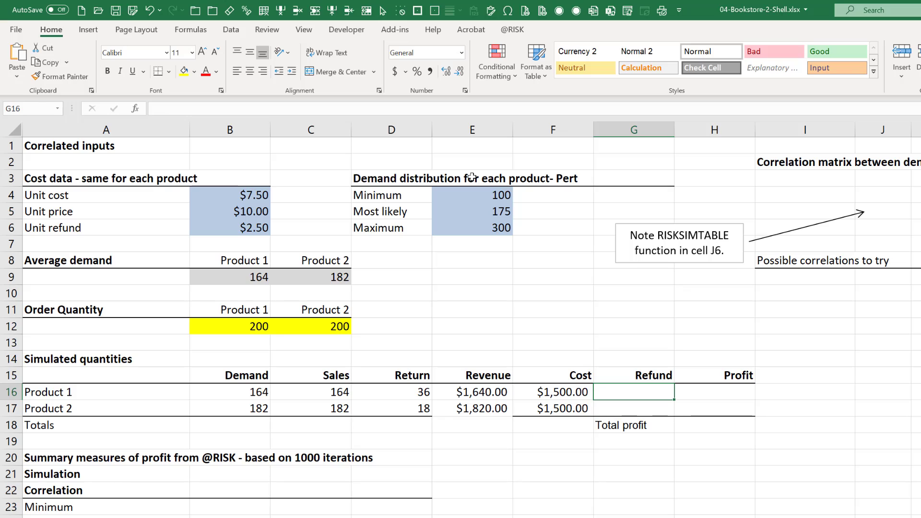
type("=")
left_click(394, 395)
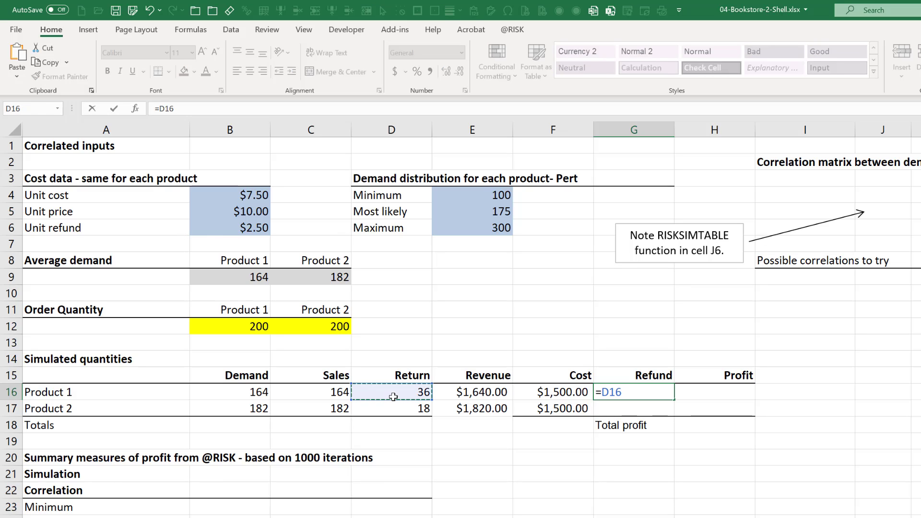
type("*")
left_click(254, 229)
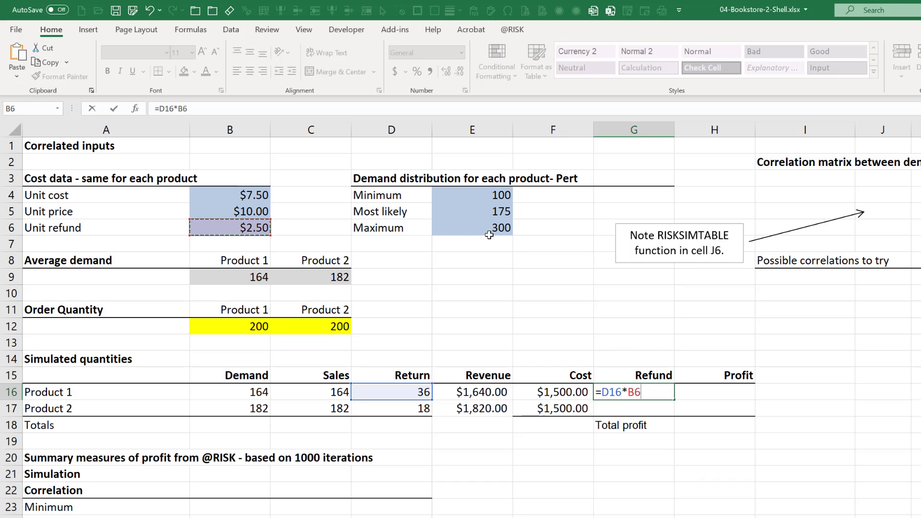
key("F4")
key("Return")
left_click(650, 392)
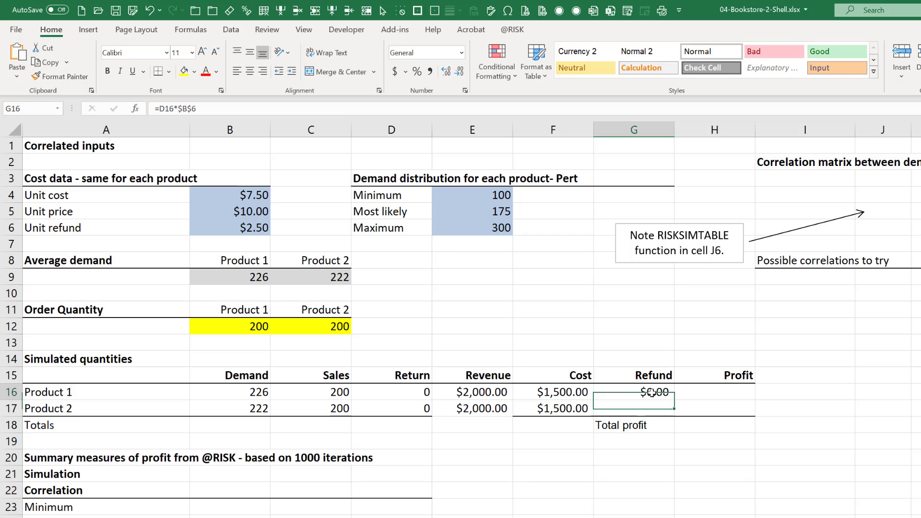
left_click_drag(676, 407, 677, 415)
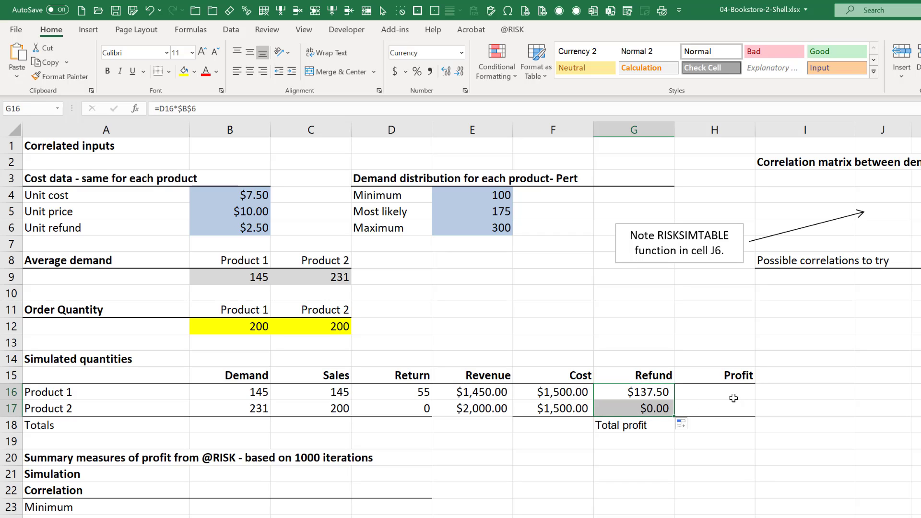
Enter the profit formula =E16-F16+G16 in H16, revenue minus cost plus refund, and fill it down to H17.
left_click(731, 396)
type("=")
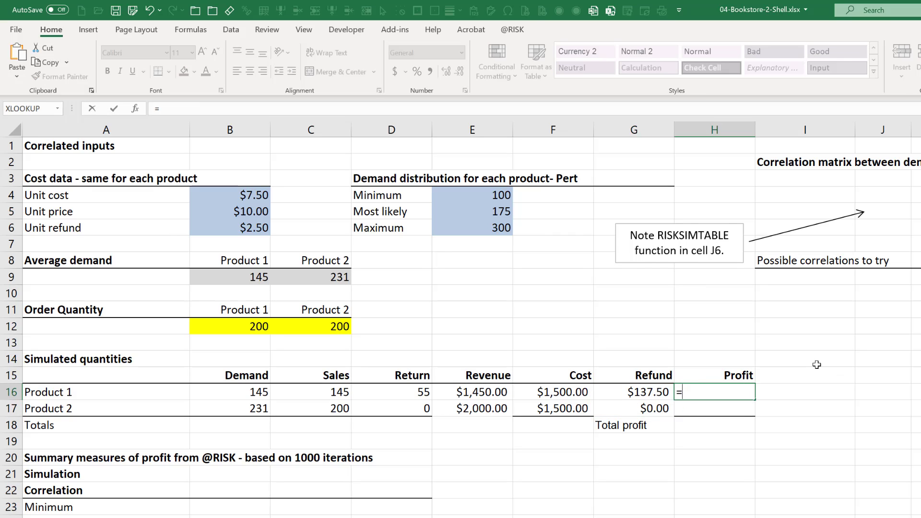
key("Left")
key("Left")
key("Left")
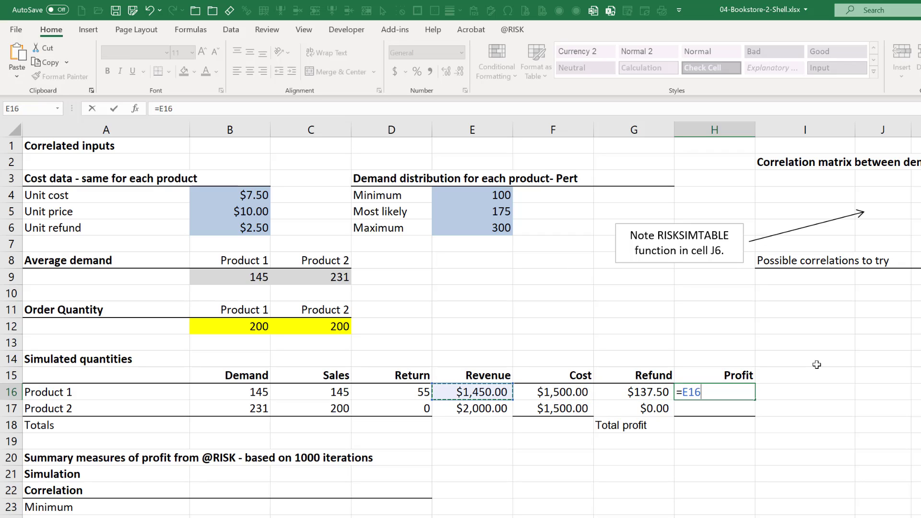
type("-")
key("Left")
key("Left")
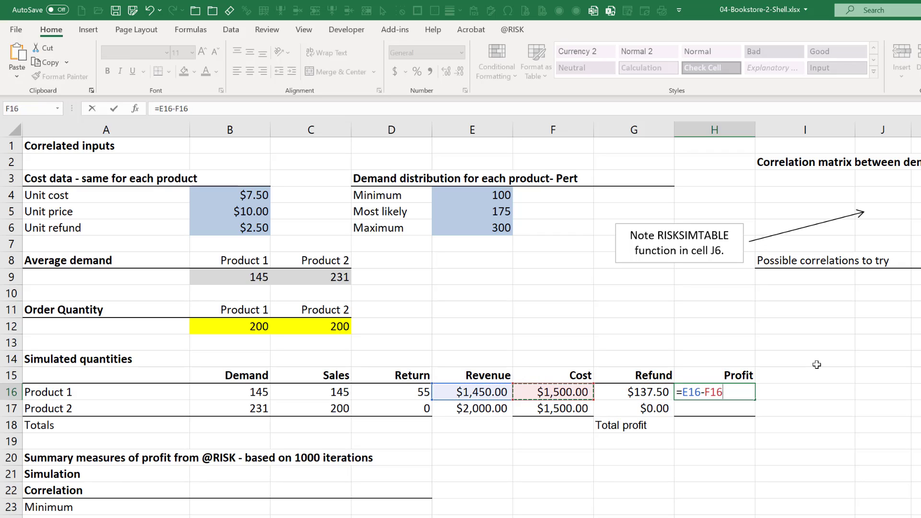
type("+")
key("Left")
key("Return")
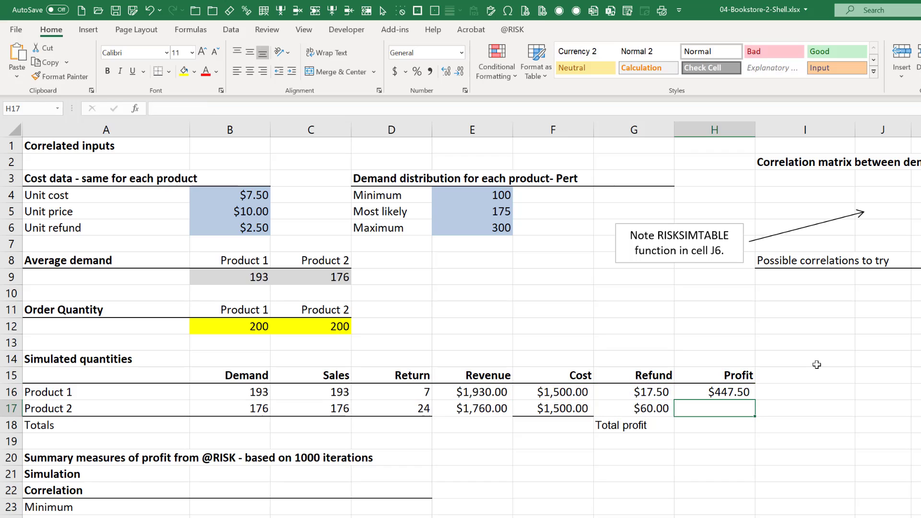
left_click(751, 392)
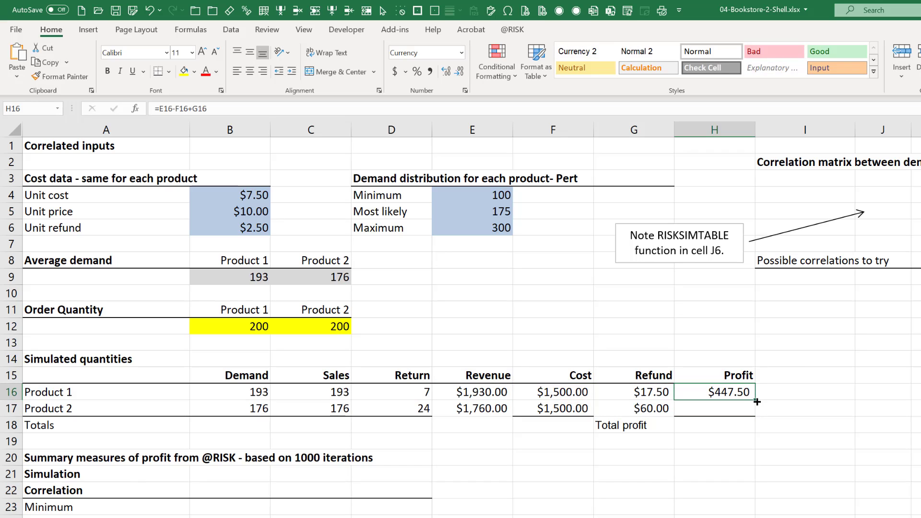
left_click_drag(758, 406, 757, 416)
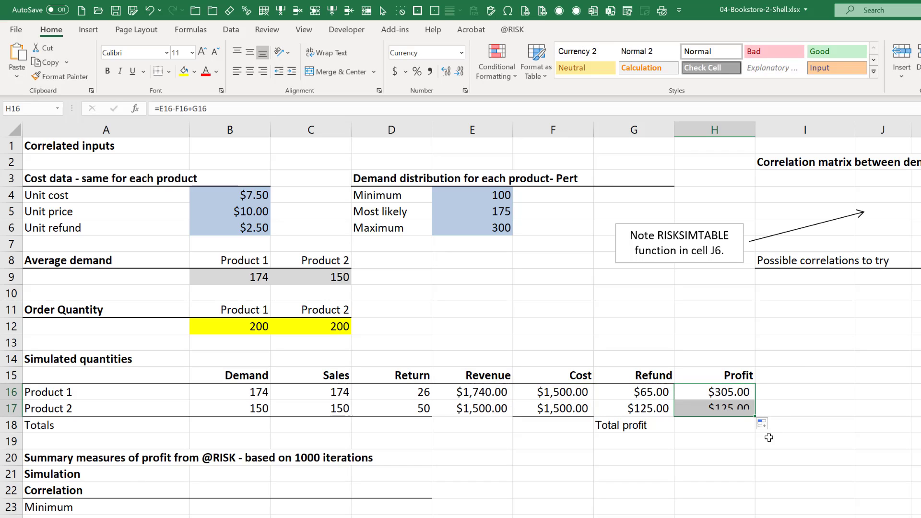
Enter the total profit formula =H17+H16 in H18, adding the profits of both products.
left_click(713, 420)
type("=")
key("Up")
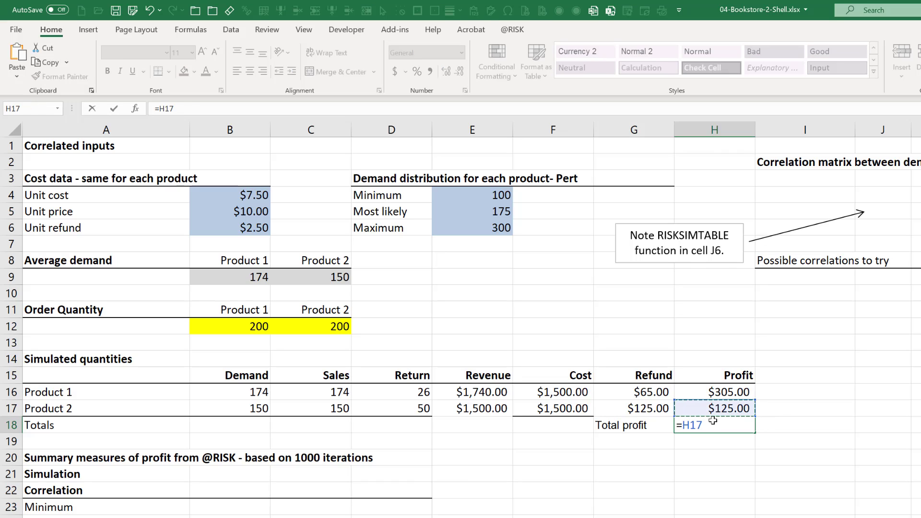
type("+")
key("Up")
key("Up")
key("Return")
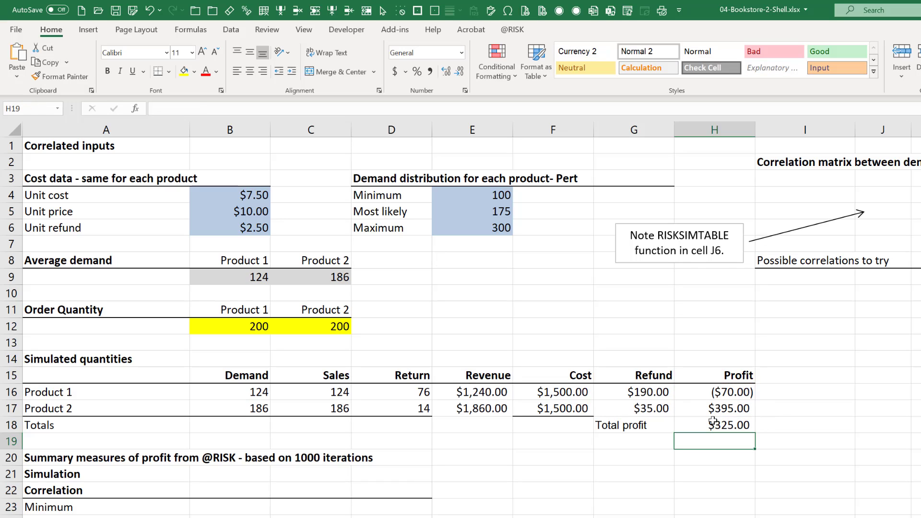
Apply a thick bottom border to the Product 2 cells E17:H17.
left_click(459, 407)
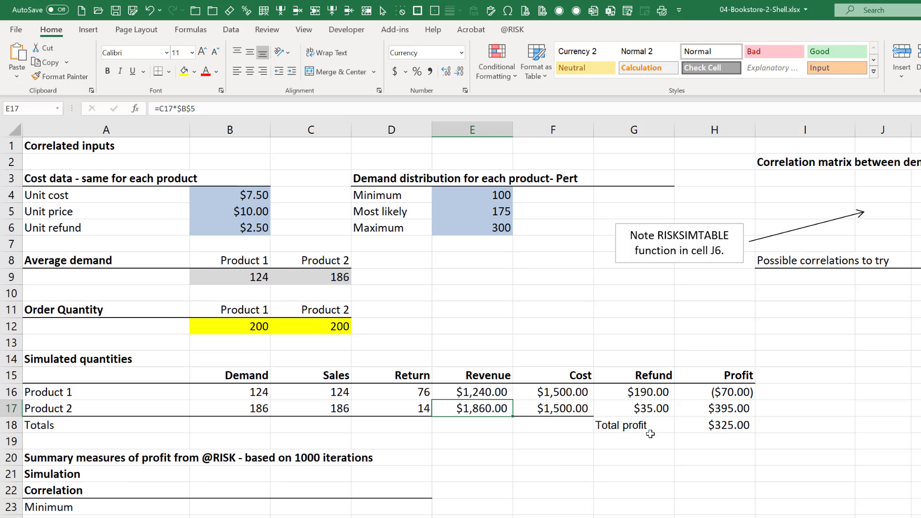
left_click(717, 410, "shift")
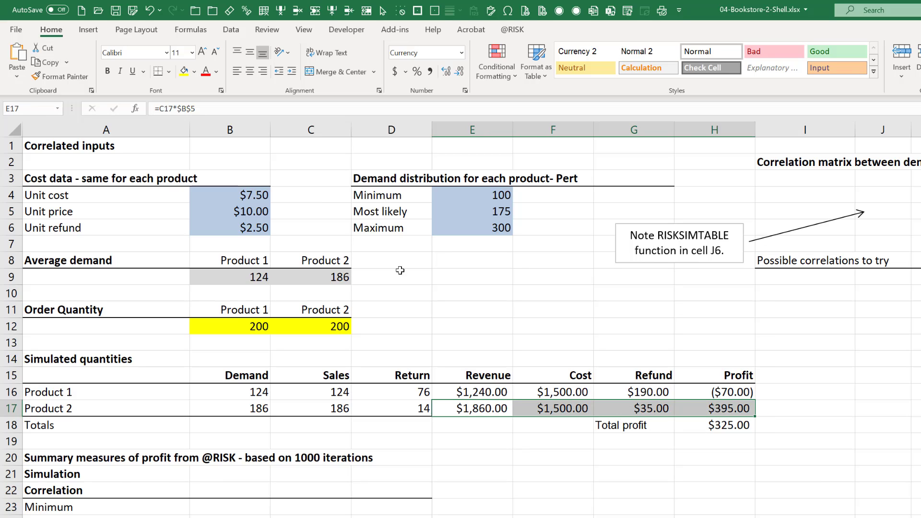
left_click(170, 74)
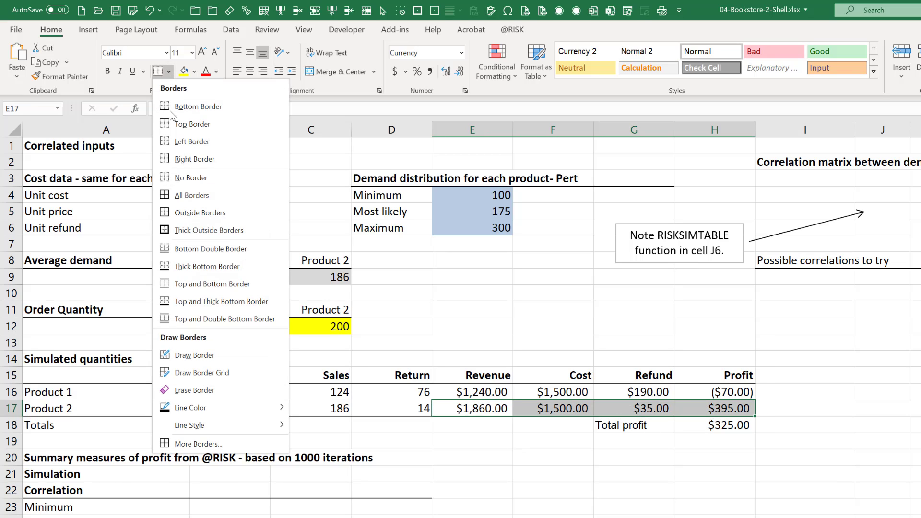
left_click(247, 269)
left_click(310, 517)
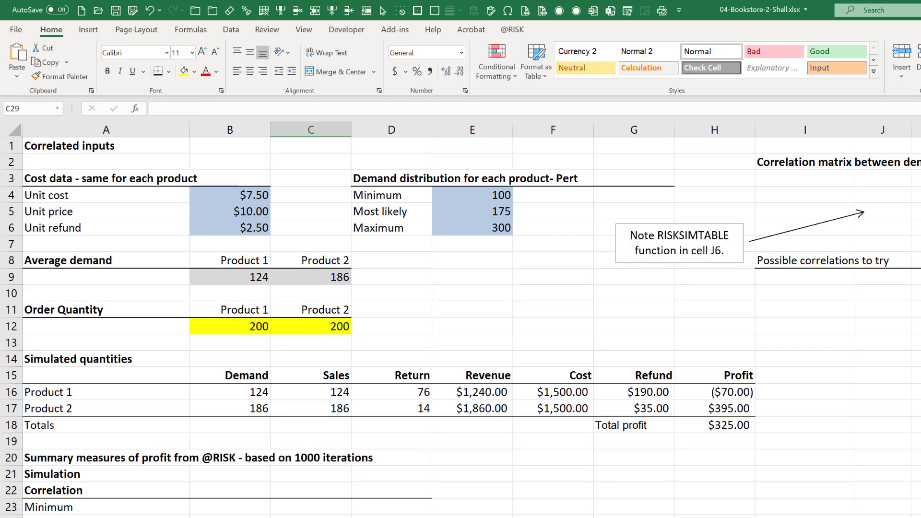
left_click(712, 425)
left_click(252, 279)
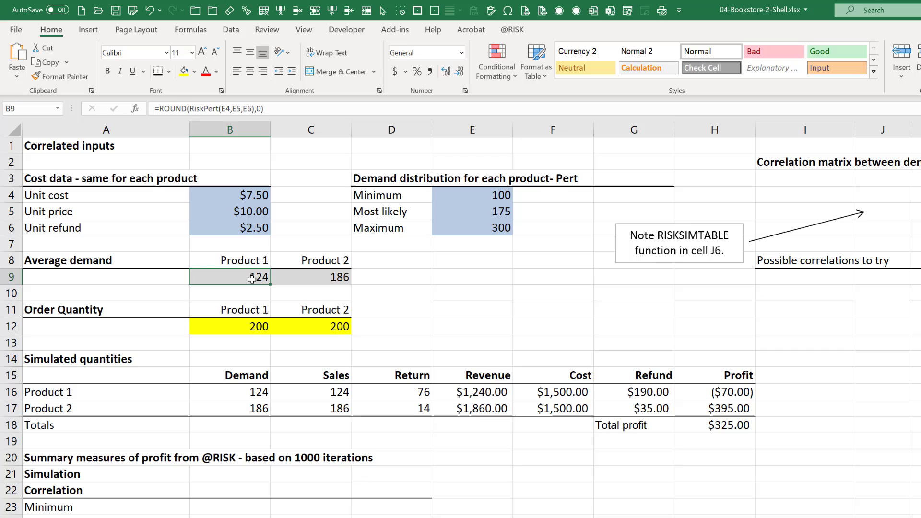
left_click(316, 282)
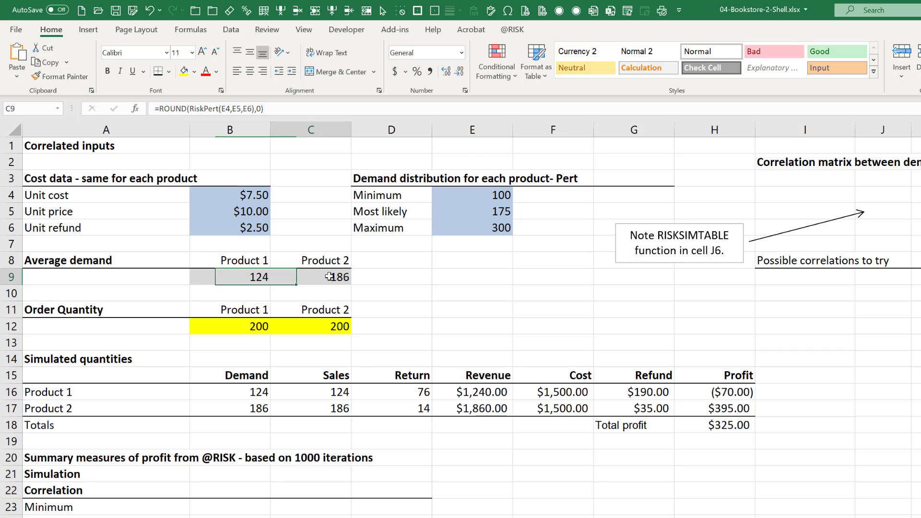
left_click(728, 427)
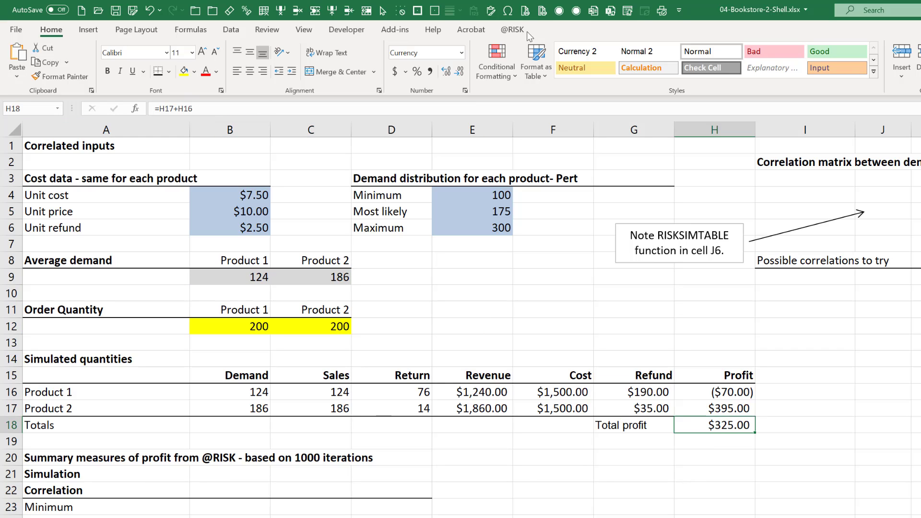
left_click(512, 30)
left_click(89, 77)
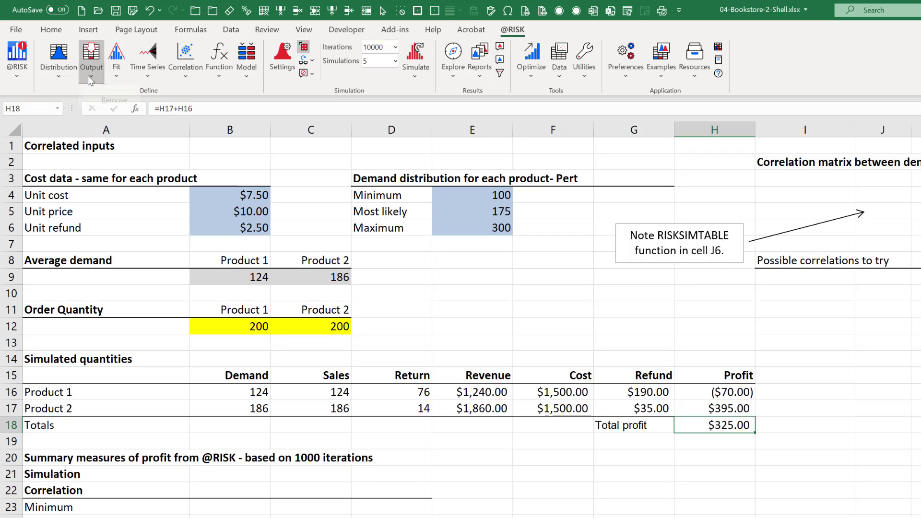
left_click(100, 91)
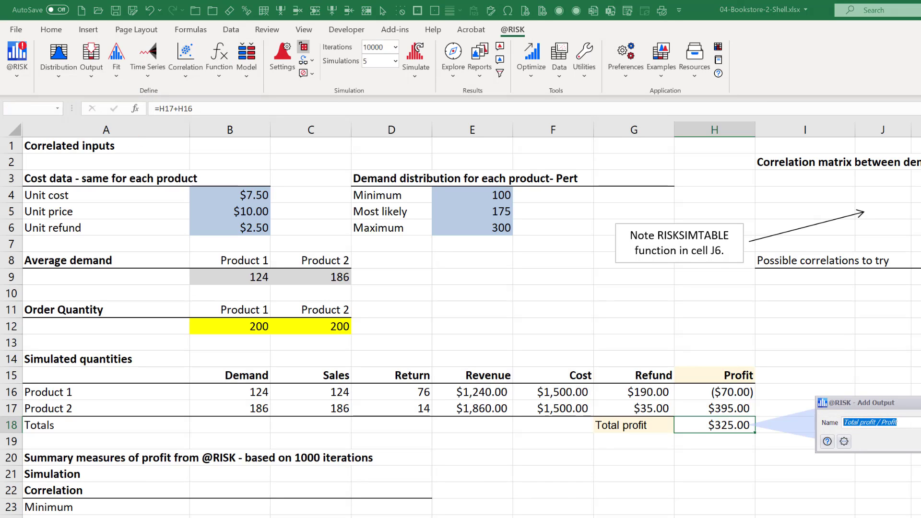
key("Return")
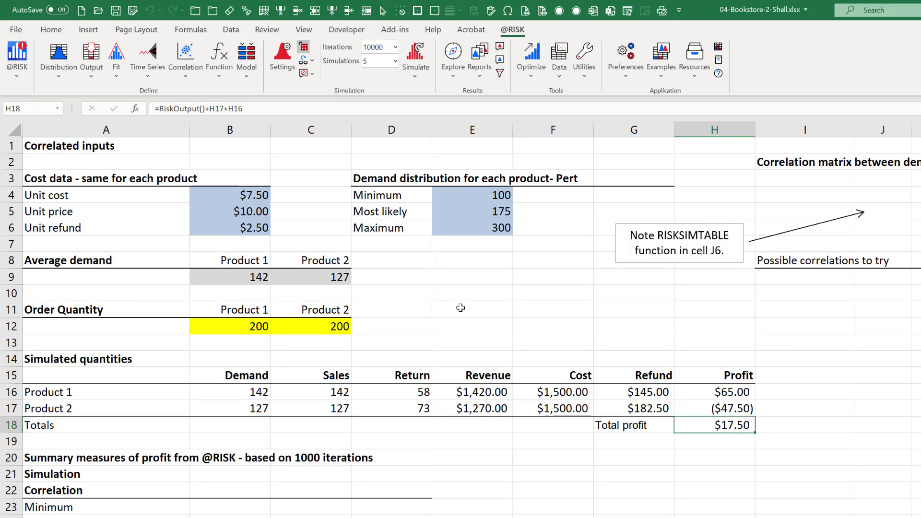
left_click(257, 278)
left_click(317, 275)
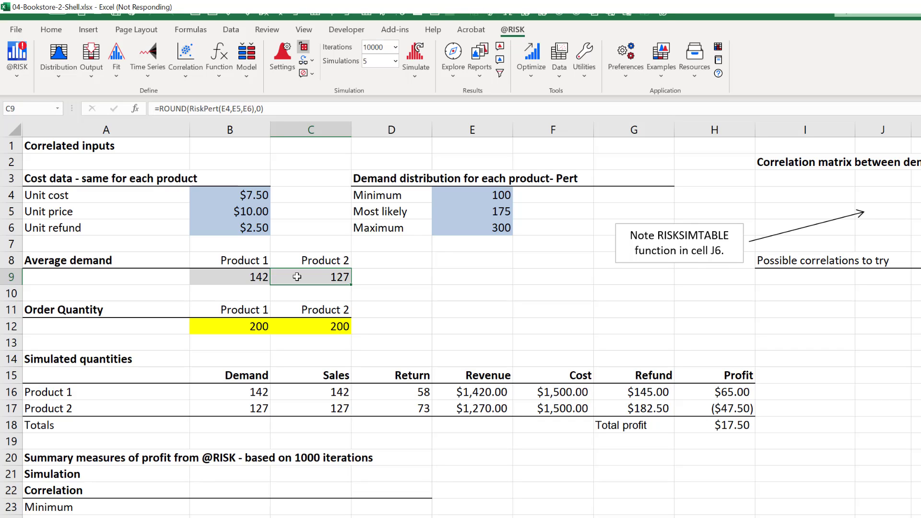
left_click(447, 299)
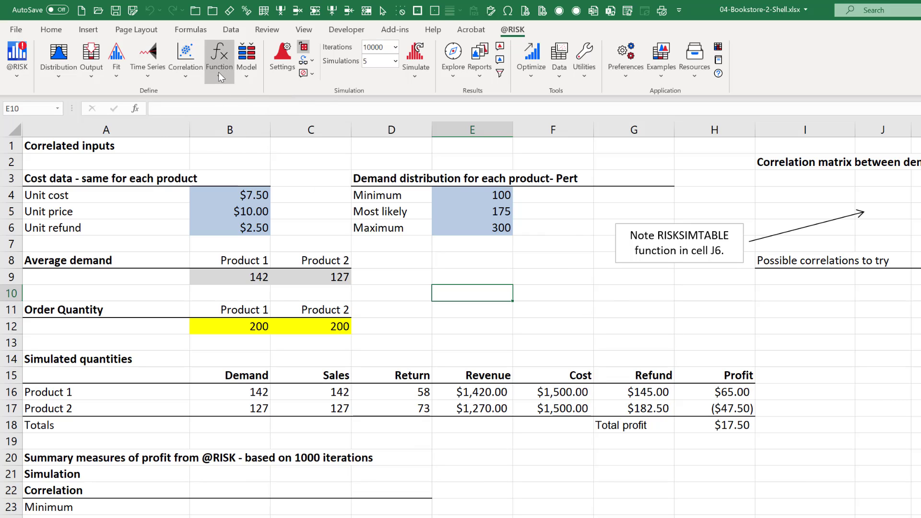
left_click(260, 278)
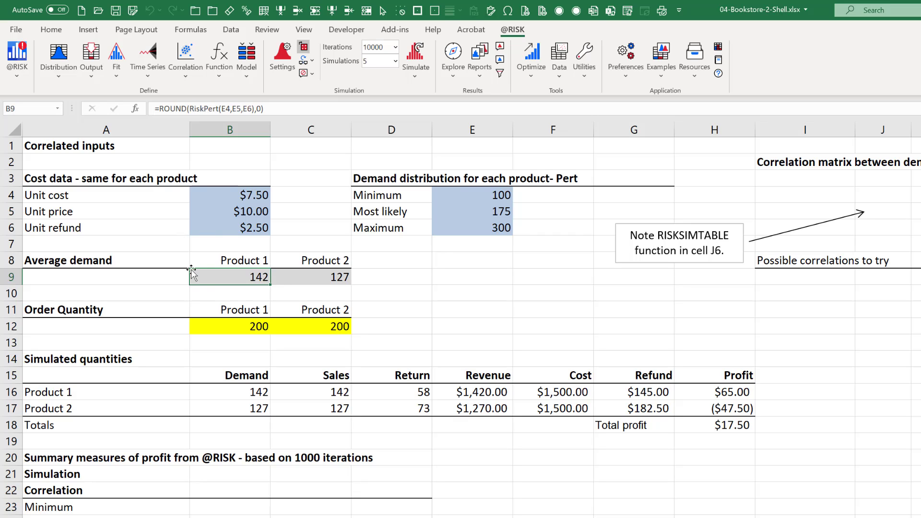
left_click(186, 77)
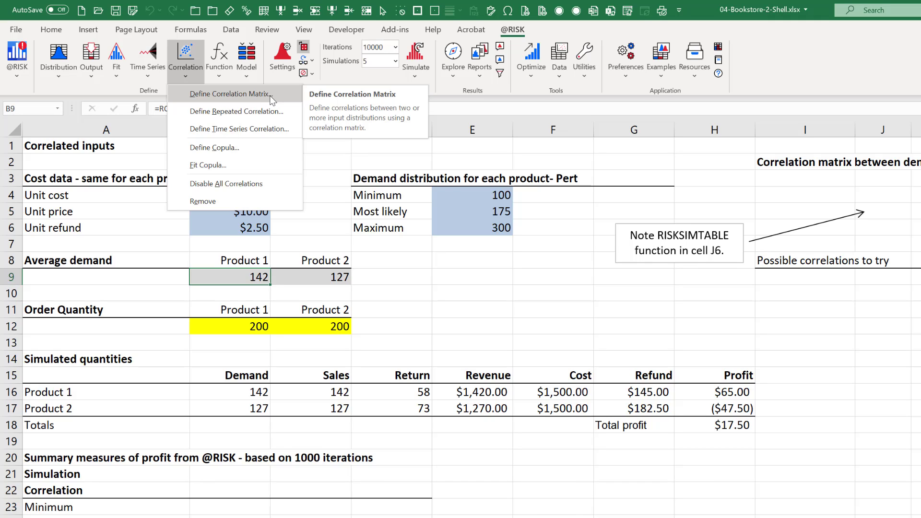
left_click(254, 98)
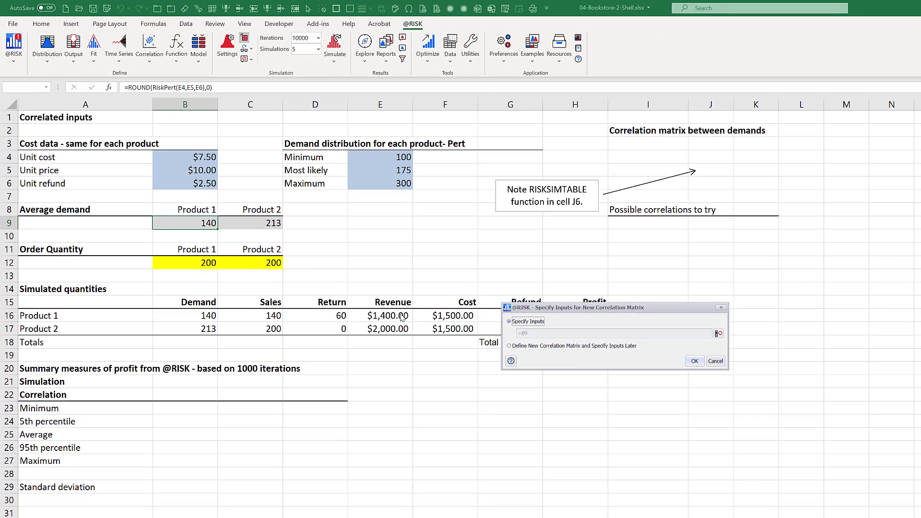
left_click(717, 333)
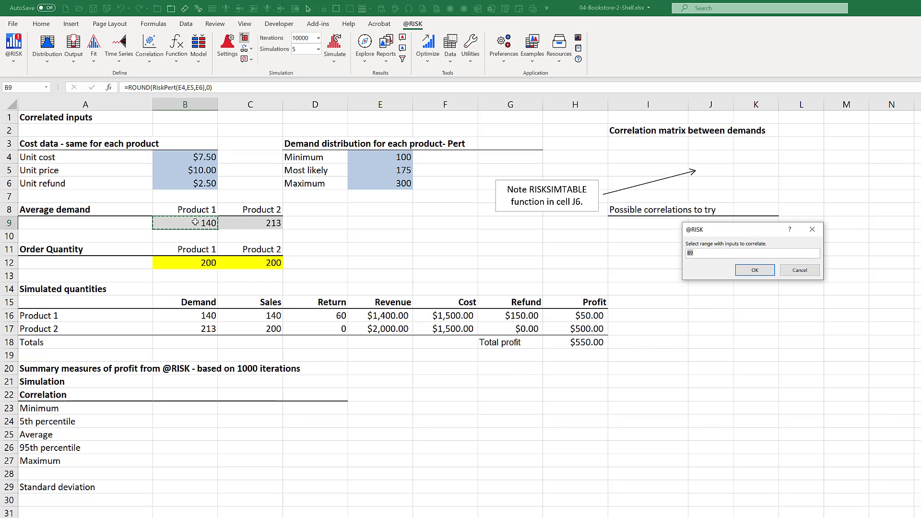
left_click_drag(196, 222, 242, 223)
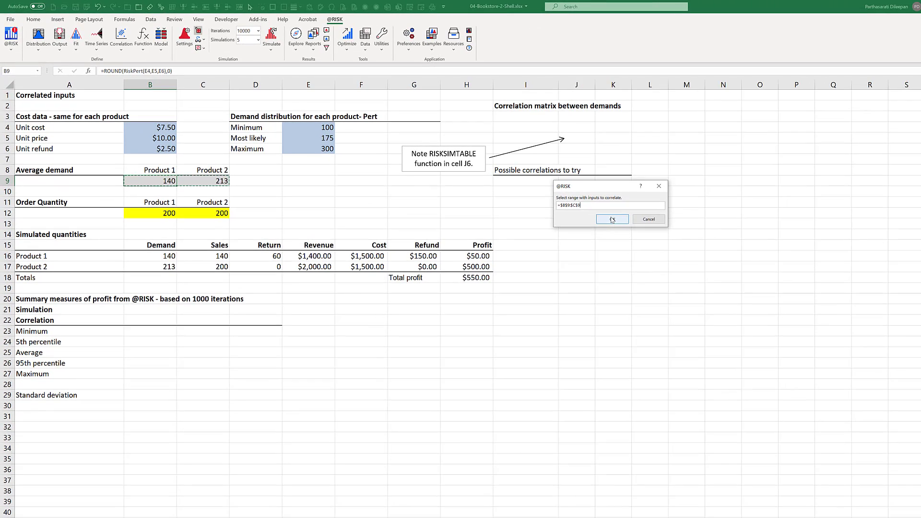
left_click(729, 260)
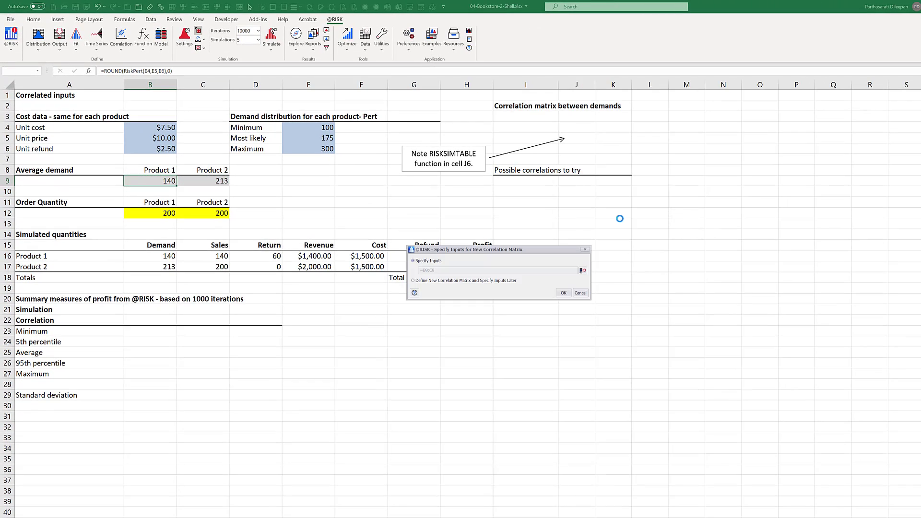
left_click(562, 294)
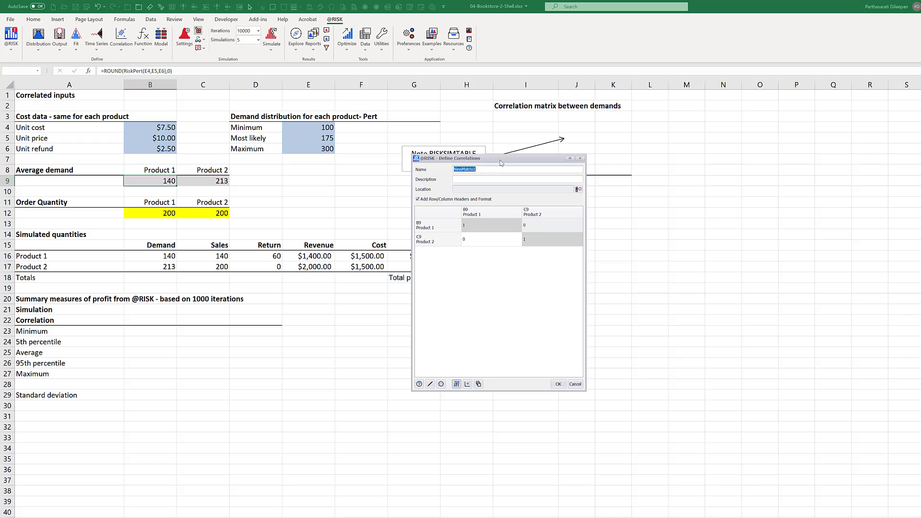
Accept the default correlation matrix settings and write the matrix to the sheet starting at cell I3.
left_click_drag(500, 163, 754, 120)
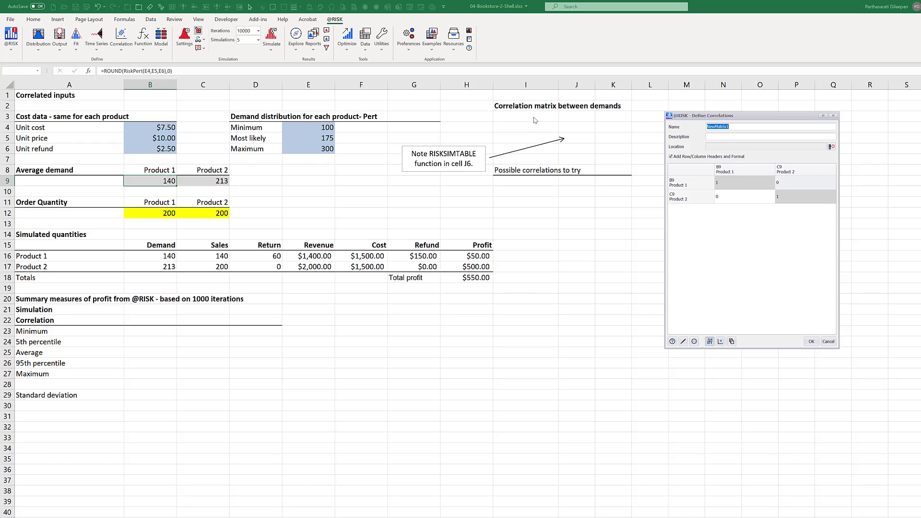
left_click(810, 341)
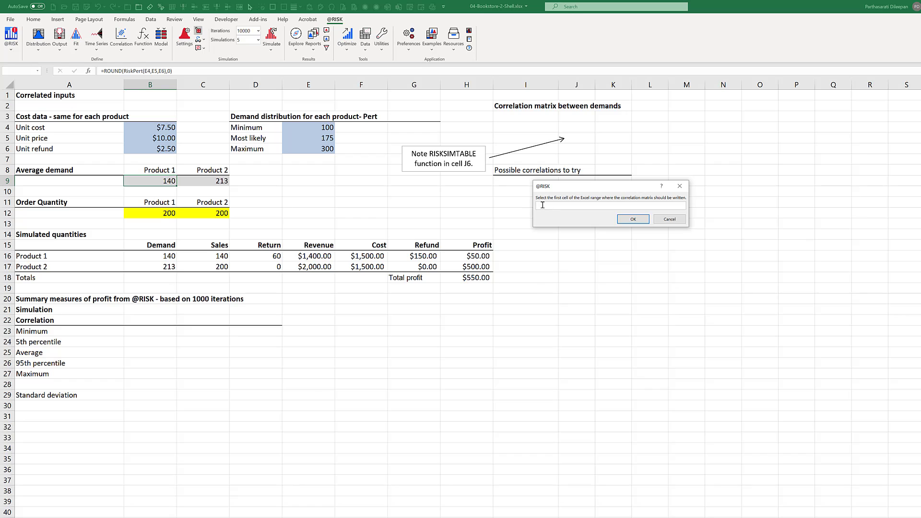
left_click(523, 117)
left_click(633, 219)
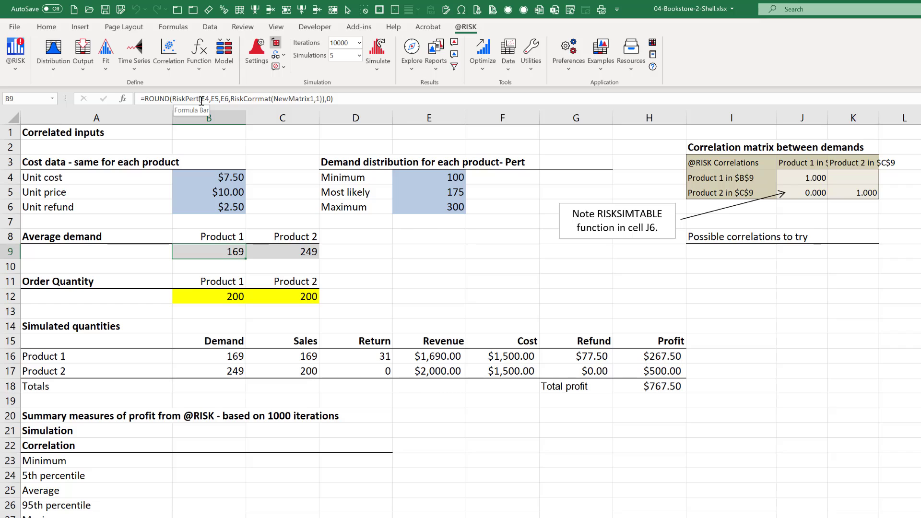
Examine the RiskCorrmat argument in the demand formulas in B9 and C9 and the correlation coefficient in J5.
left_click_drag(232, 97, 323, 97)
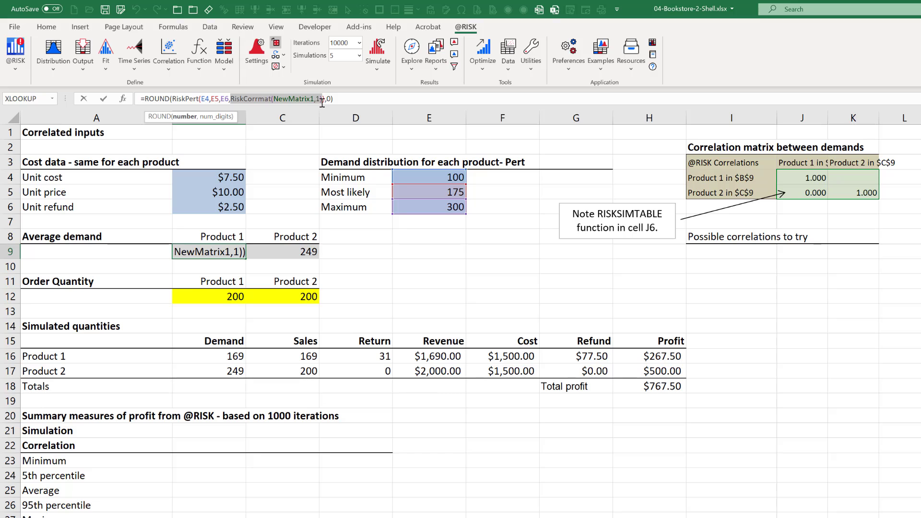
key("Return")
left_click(292, 254)
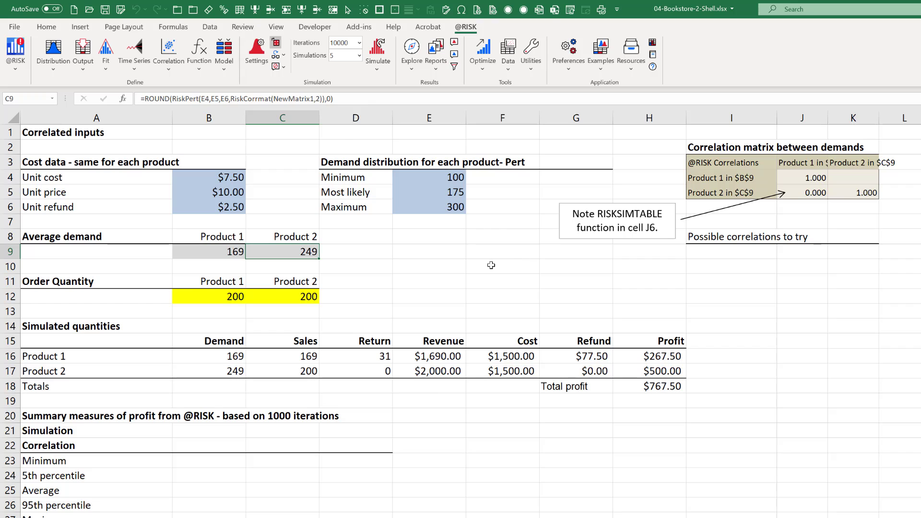
left_click_drag(225, 247, 279, 247)
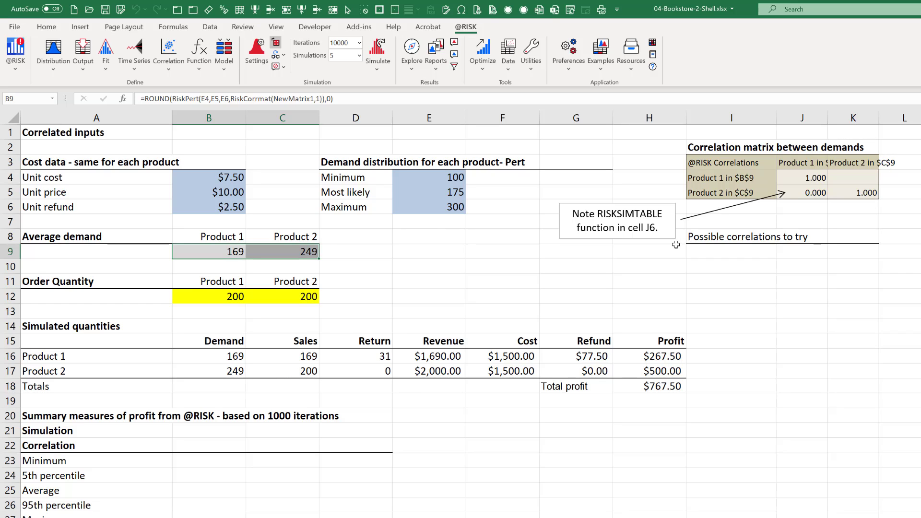
left_click(811, 194)
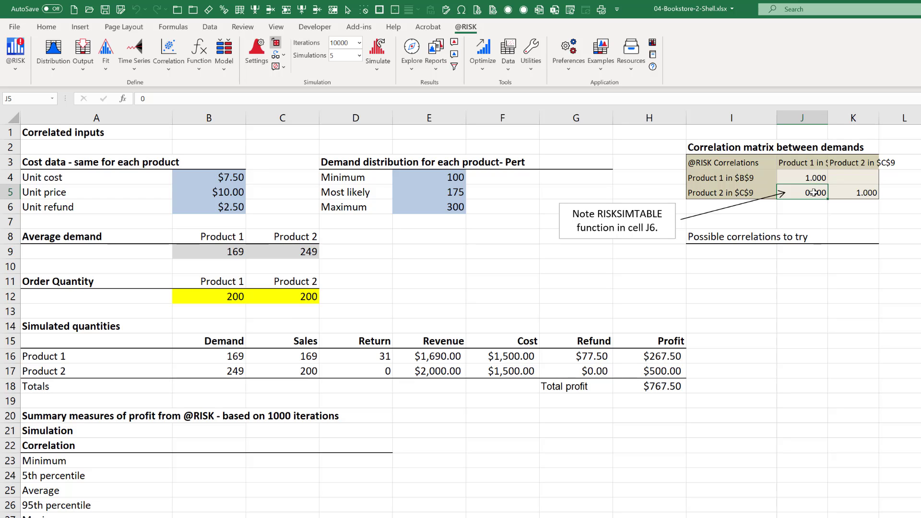
Enter the possible correlations -0.9, 0 and 0.9 in I9:K9.
left_click(742, 254)
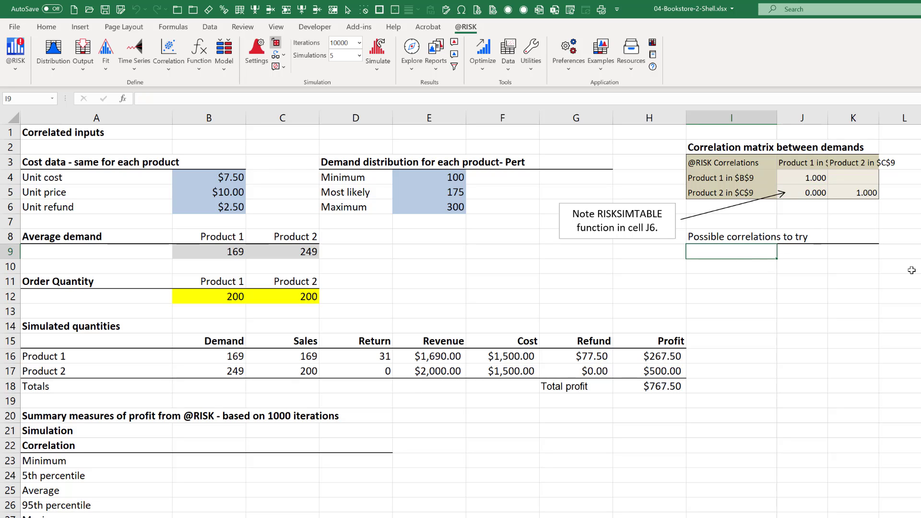
type("-.9")
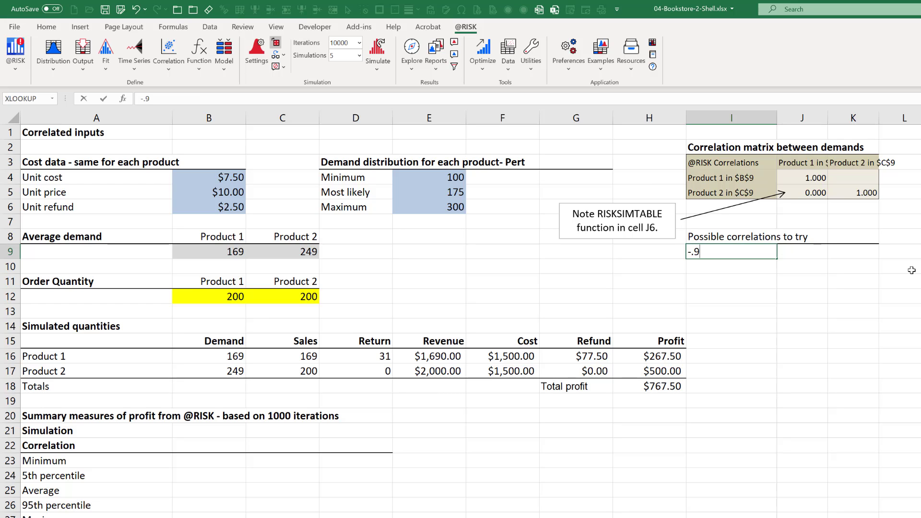
key("Tab")
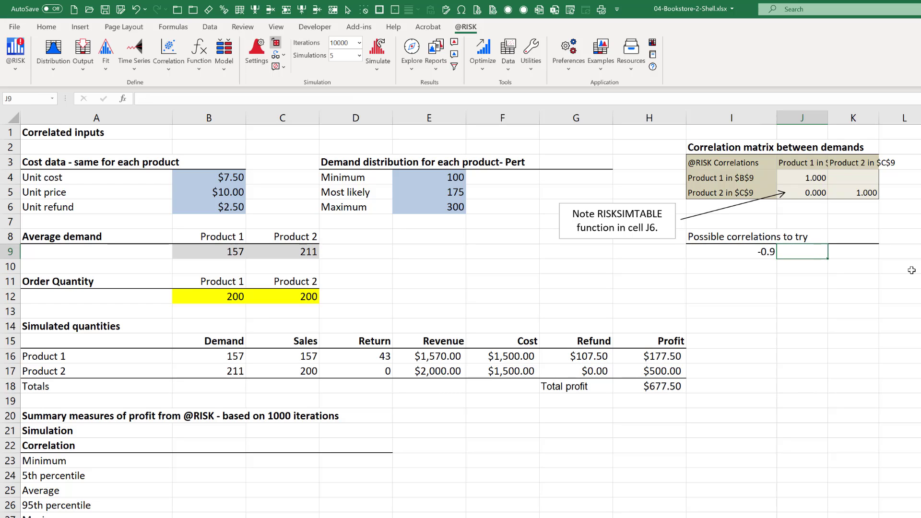
type("0")
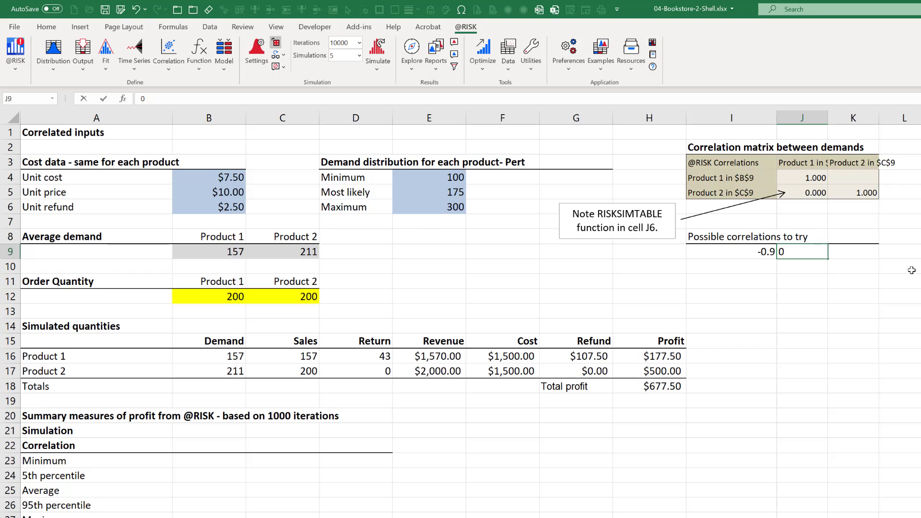
key("Tab")
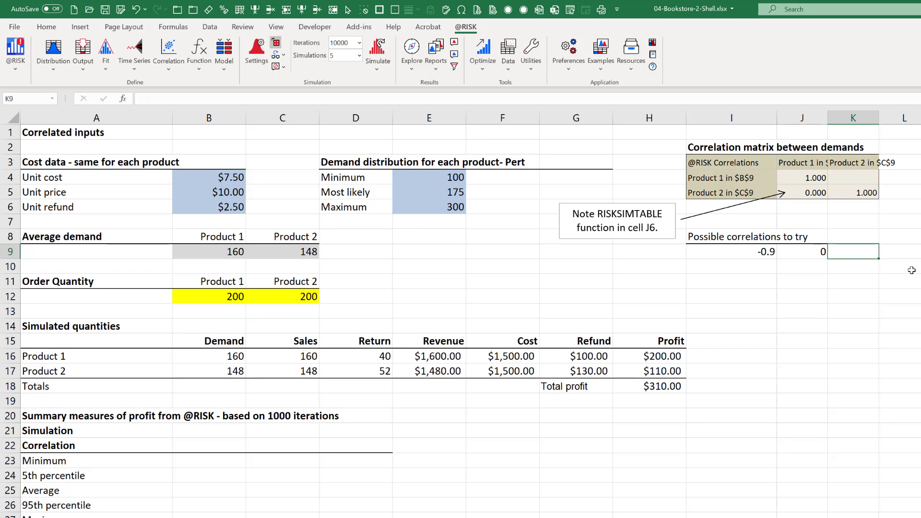
type(".9")
key("Return")
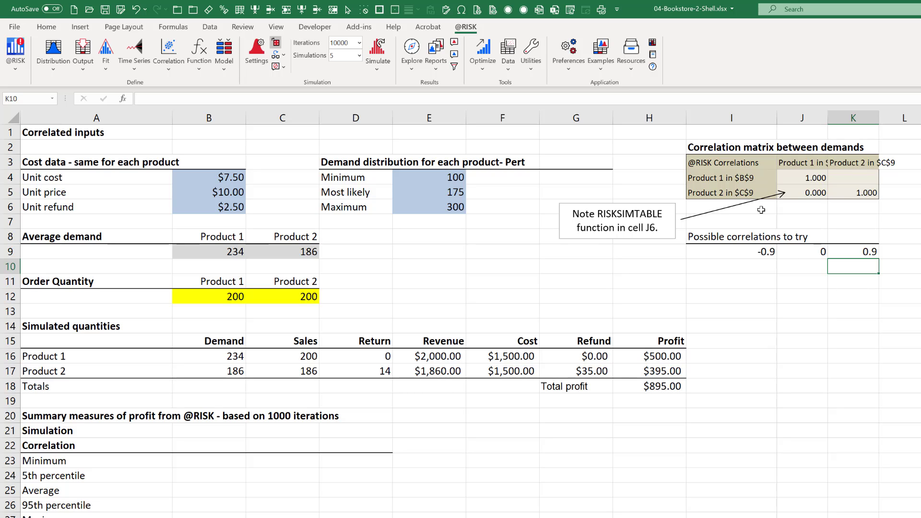
Replace the correlation coefficient in J5 with the formula =RiskSimtable(I9:K9), referencing the possible correlations.
left_click(800, 192)
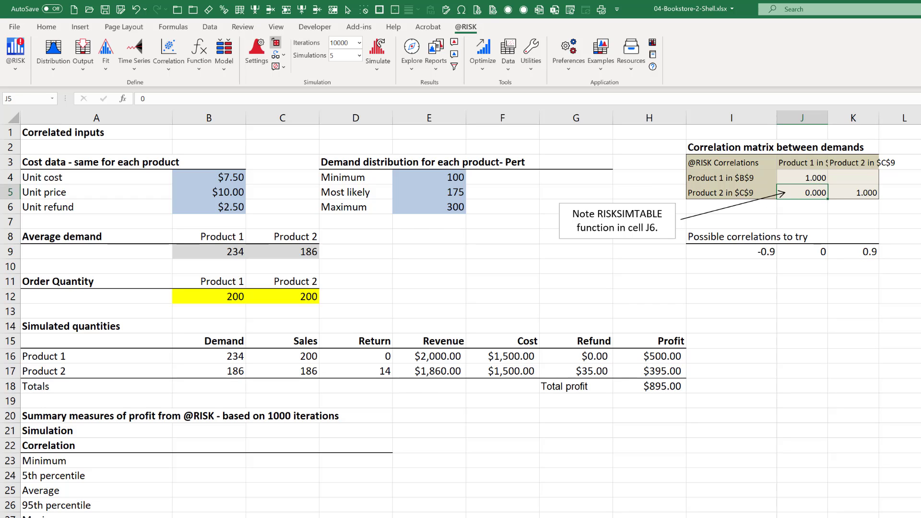
type("=risk")
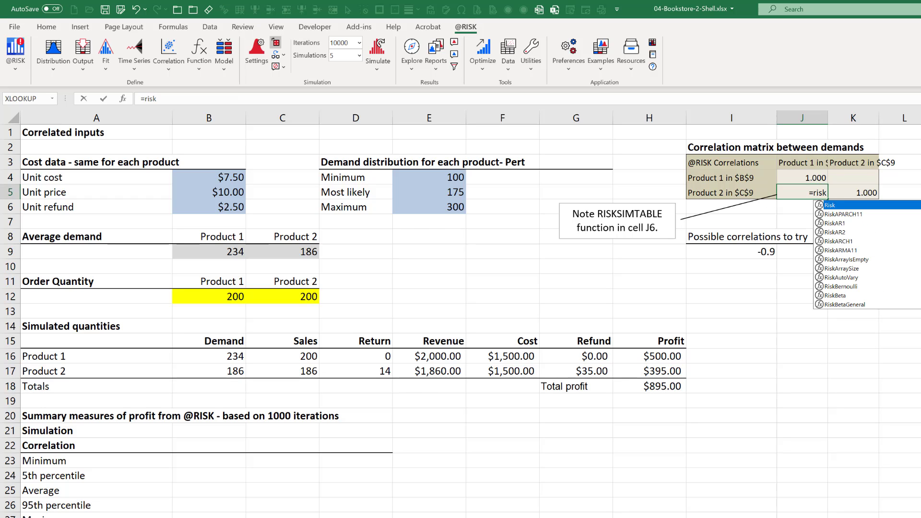
type("simt")
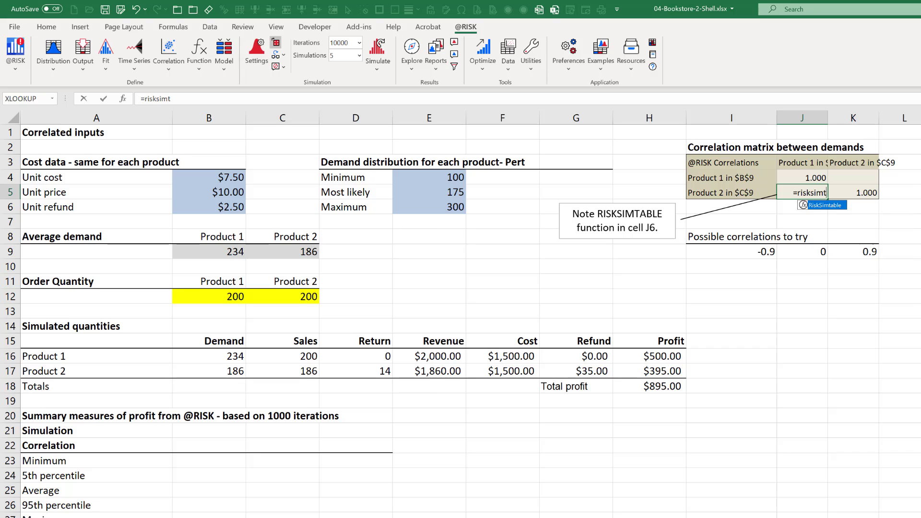
key("Tab")
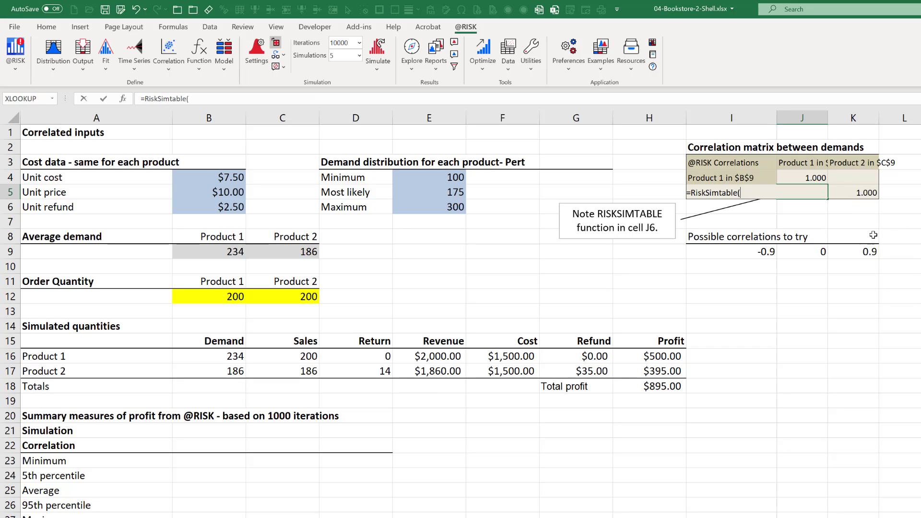
left_click_drag(734, 253, 846, 244)
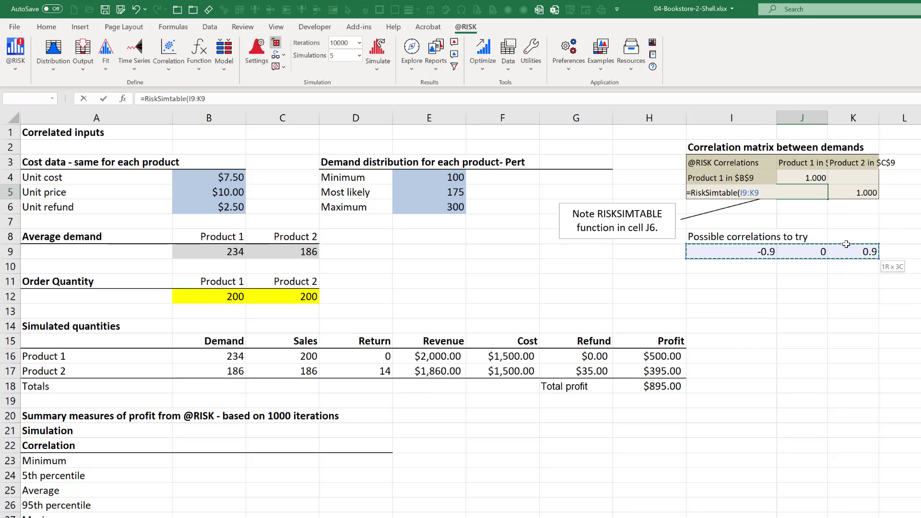
key("Return")
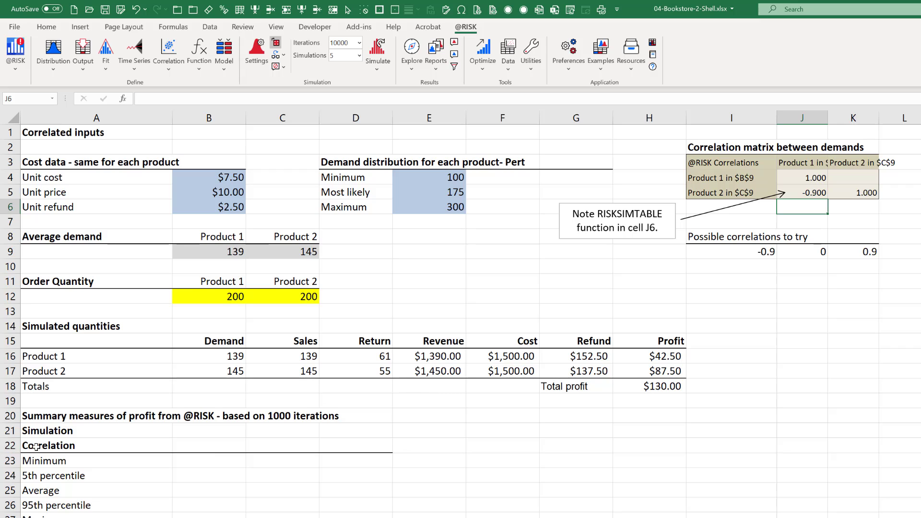
Number the simulations 1, 2 and 3 in B21:D21 of the profit summary table.
left_click(212, 450)
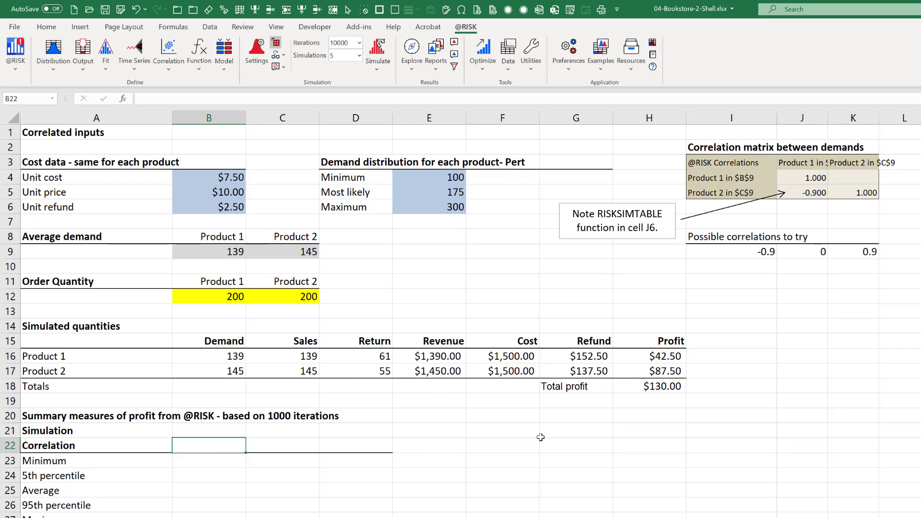
key("Up")
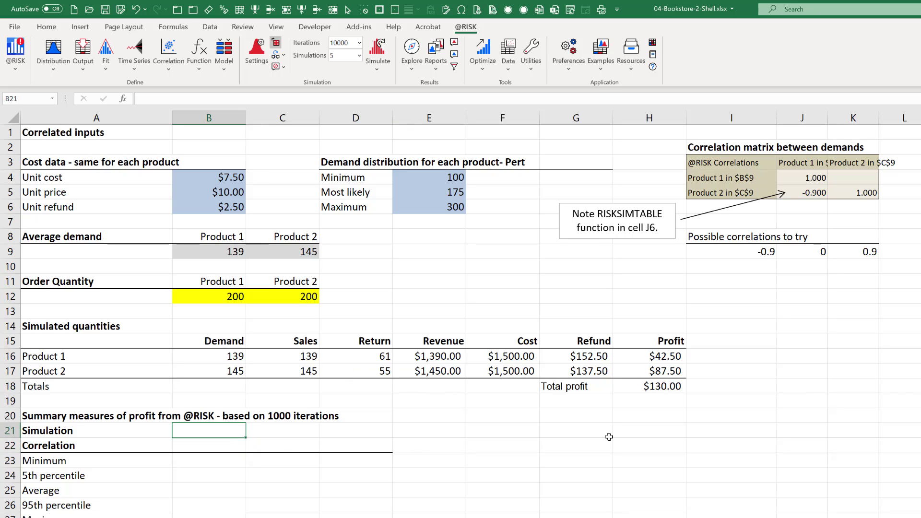
type("1")
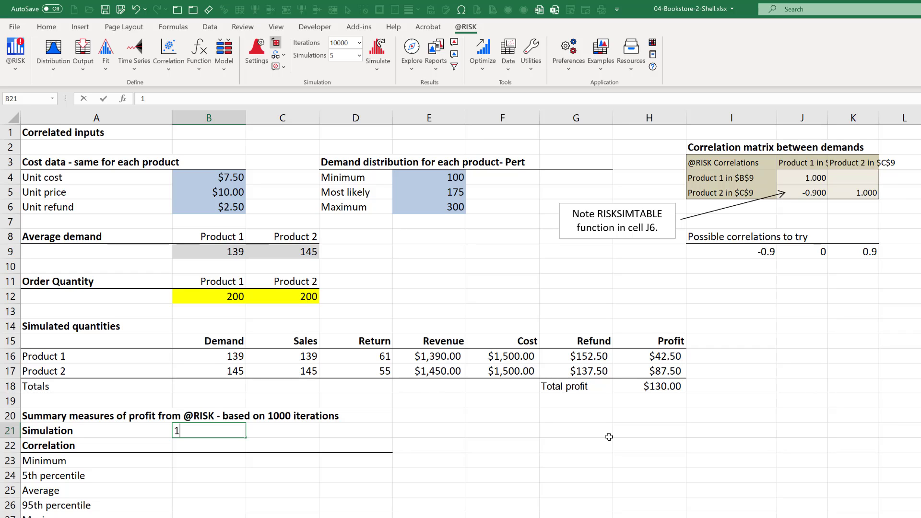
key("Tab")
type("2")
key("Tab")
type("3")
key("Tab")
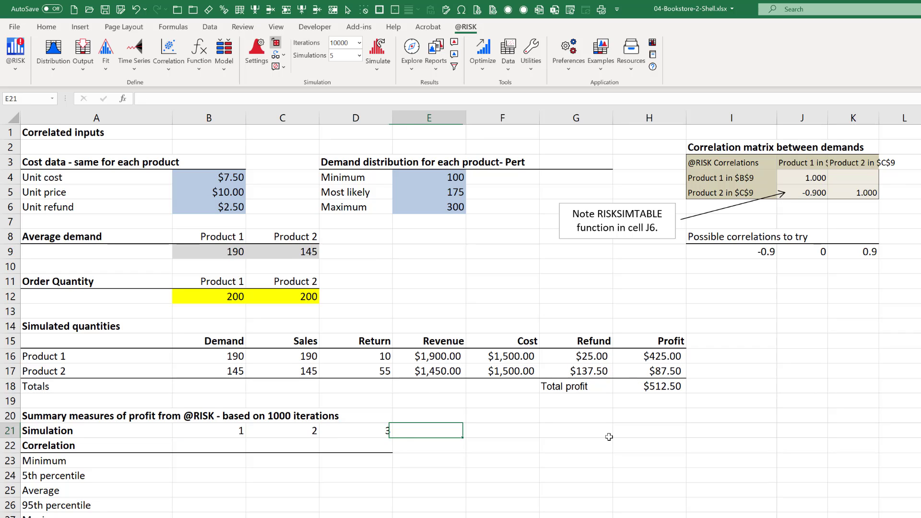
Enter =I9 in the Correlation cell B22 and fill it across to D22.
left_click(238, 443)
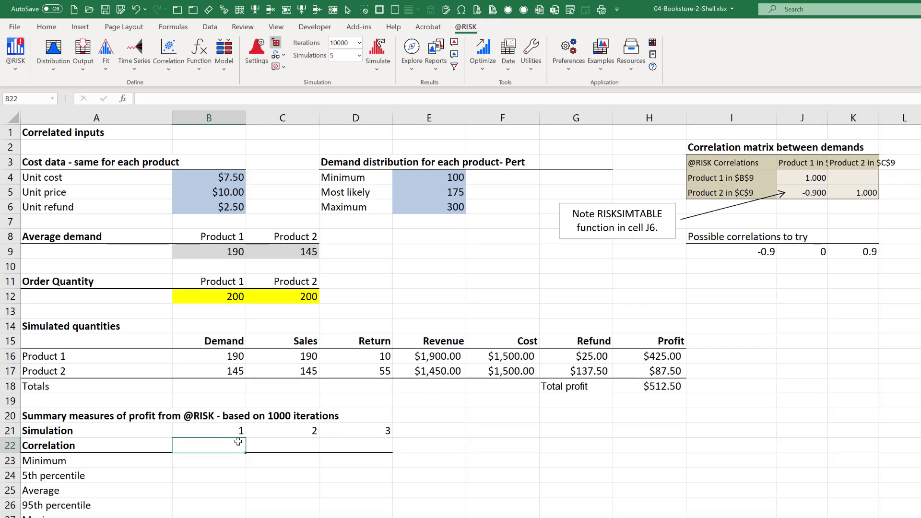
type("=")
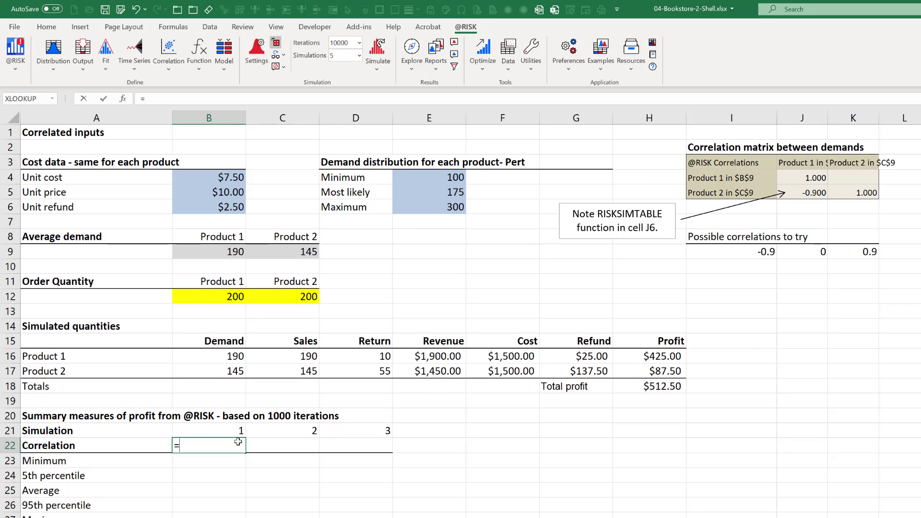
left_click(738, 251)
key("Return")
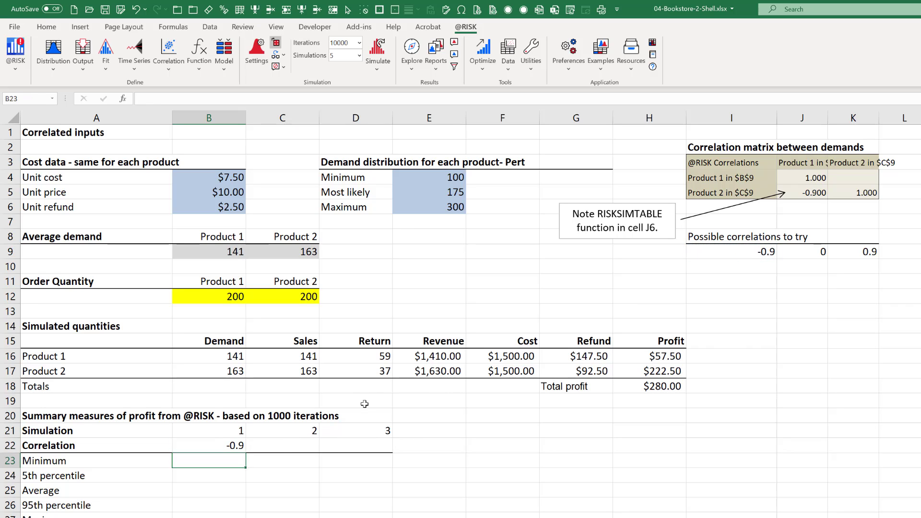
left_click(234, 446)
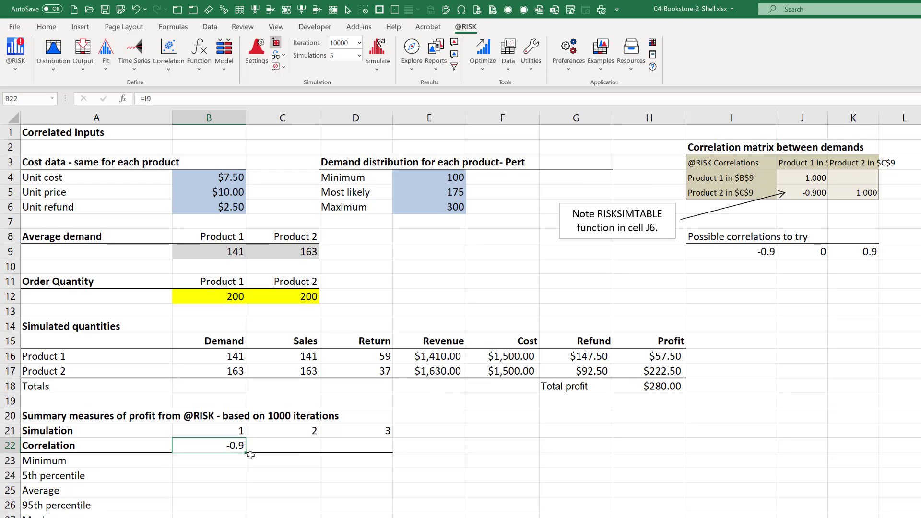
left_click_drag(247, 455, 392, 456)
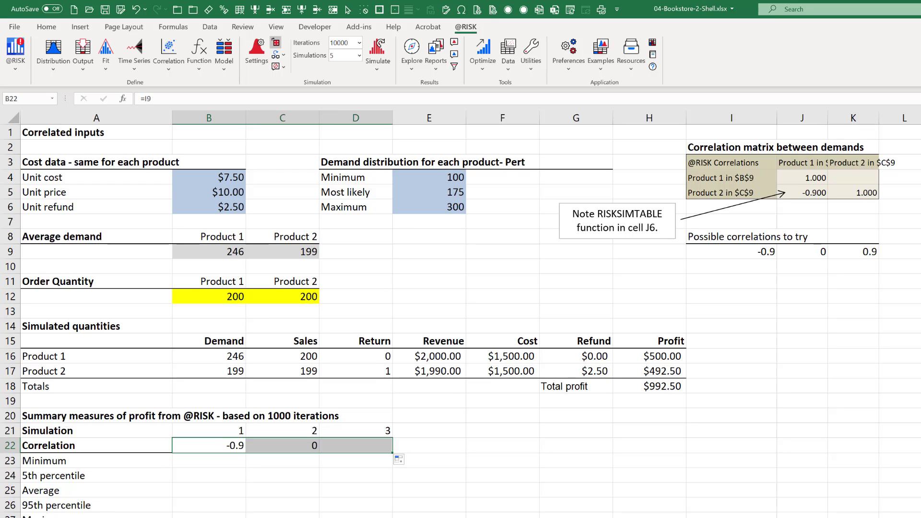
left_click(661, 388)
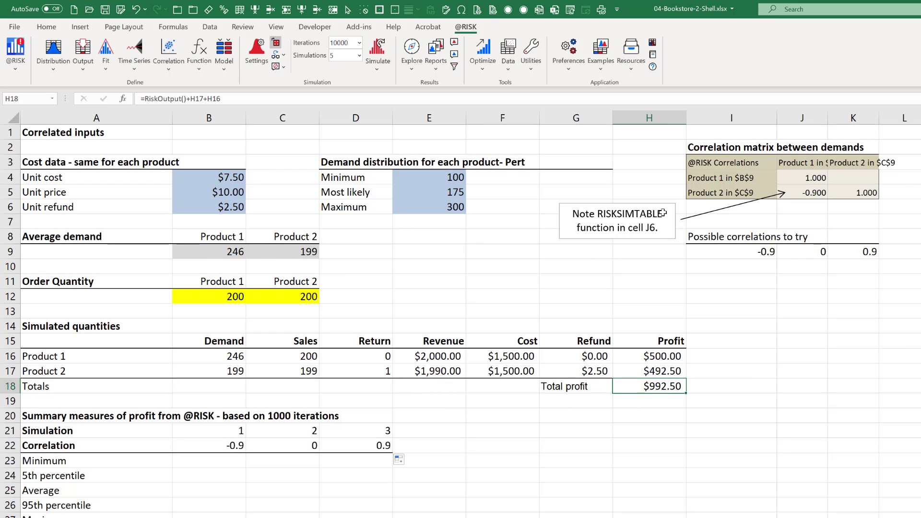
left_click(28, 134)
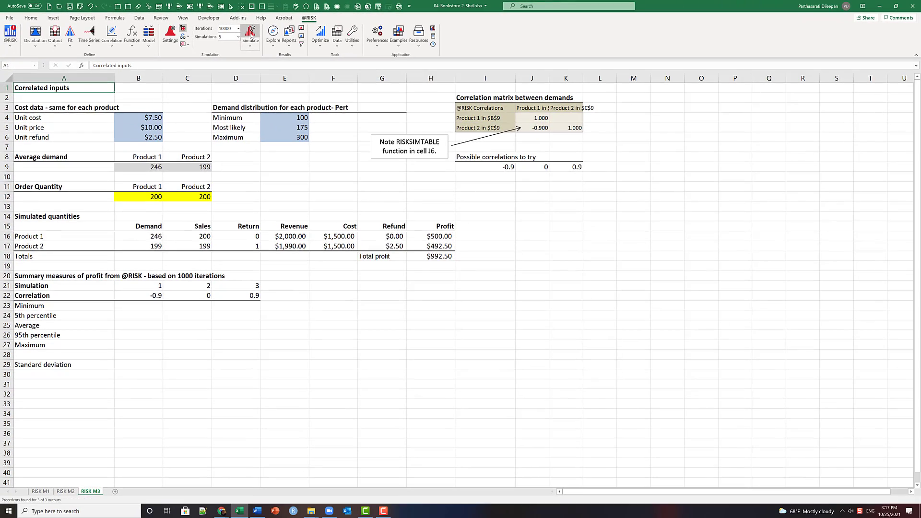
left_click(363, 52)
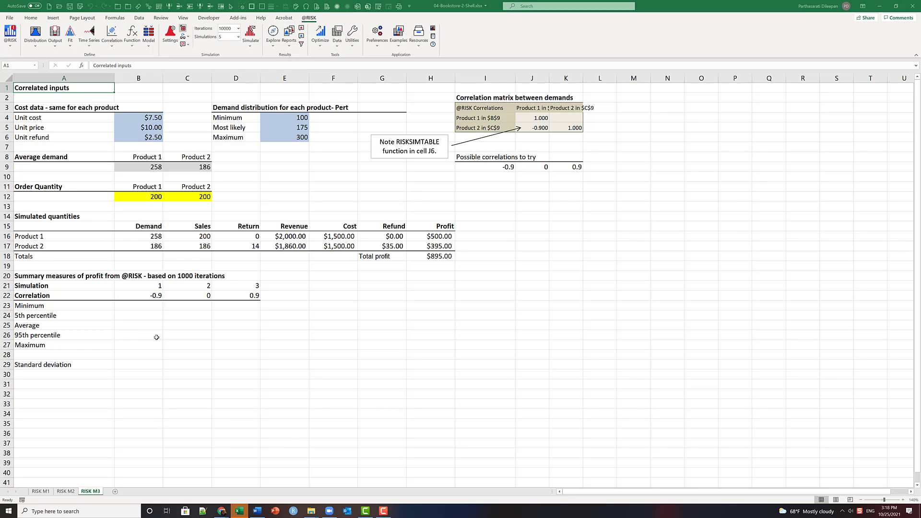
left_click(240, 512)
left_click(240, 512)
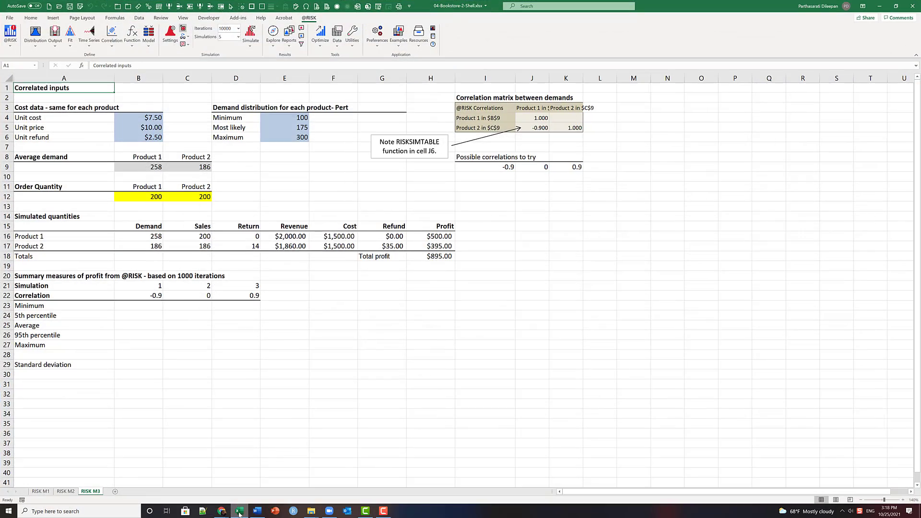
Enter =RiskMin($H$18,B21) in the Minimum cell B23 for simulation 1.
left_click(157, 343)
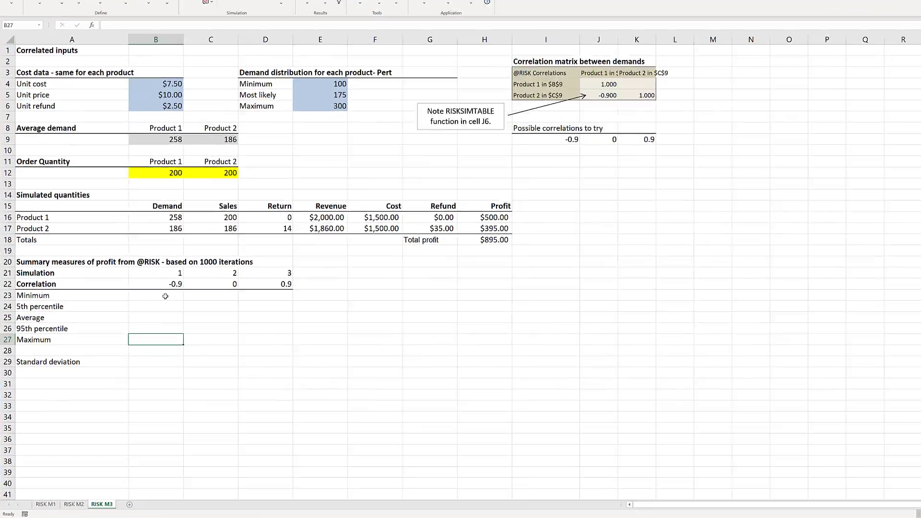
left_click(146, 306)
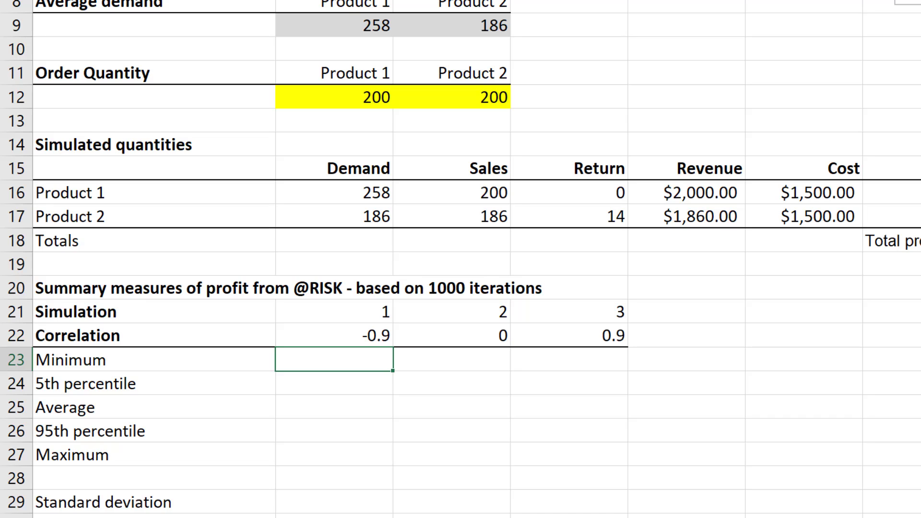
type("=ros")
key("BackSpace")
key("BackSpace")
type("is")
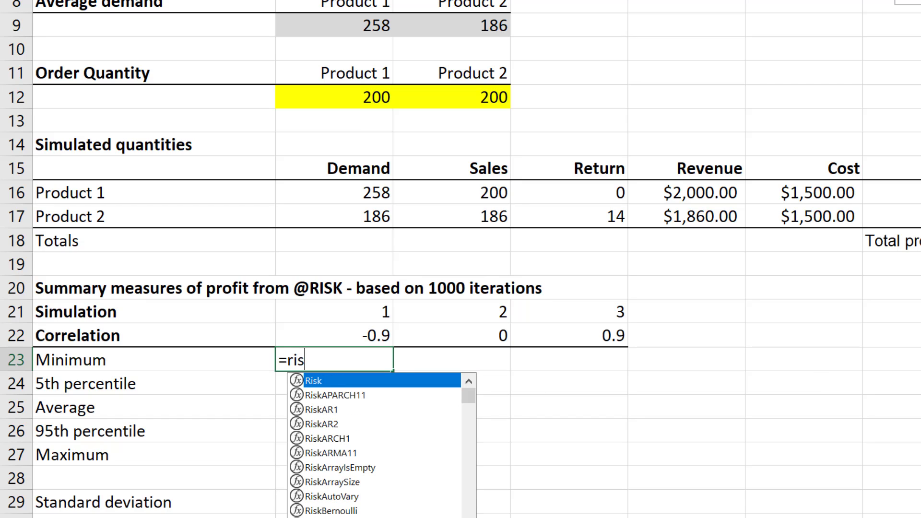
type("lmin(")
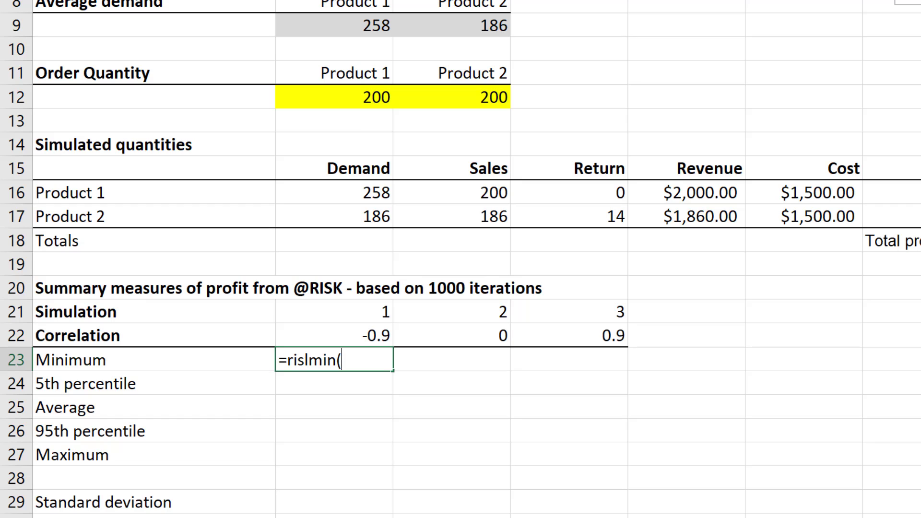
key("BackSpace")
key("BackSpace")
key("BackSpace")
key("BackSpace")
key("BackSpace")
key("BackSpace")
key("BackSpace")
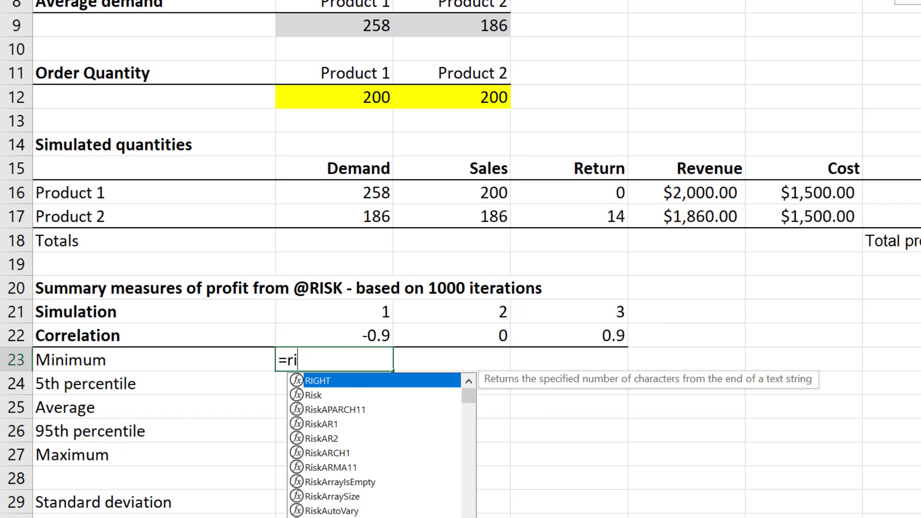
type("sk")
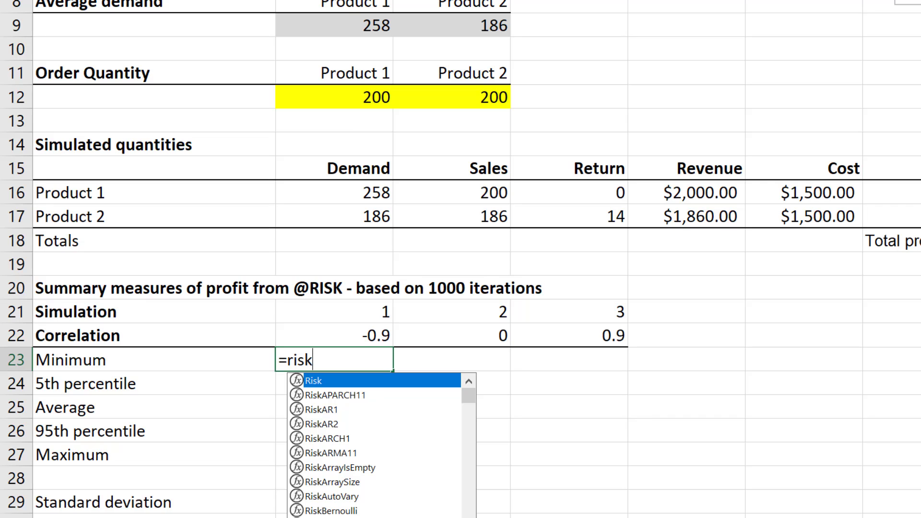
type("min")
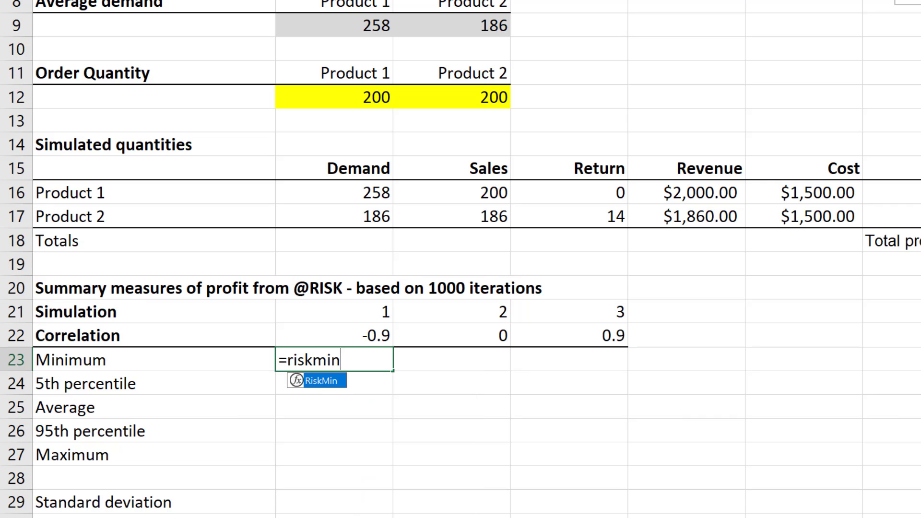
key("Tab")
type("H18")
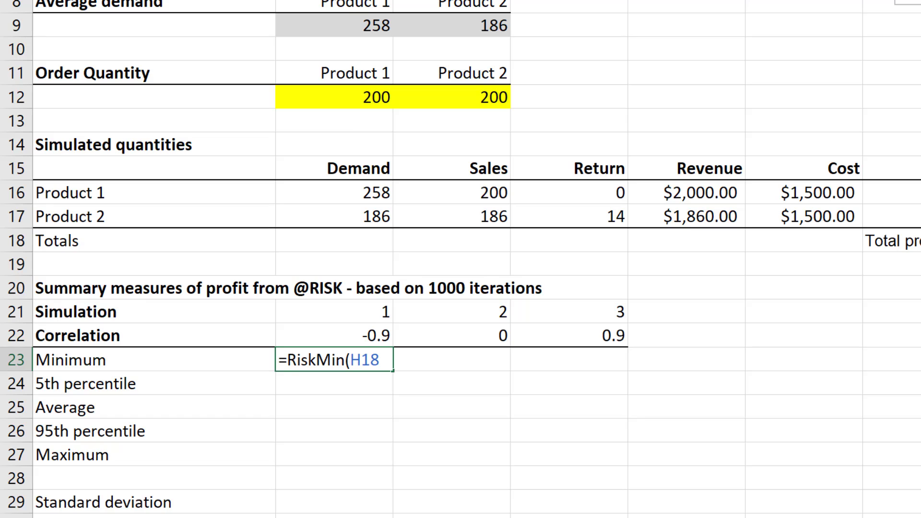
key("F4")
type(",")
left_click(376, 309)
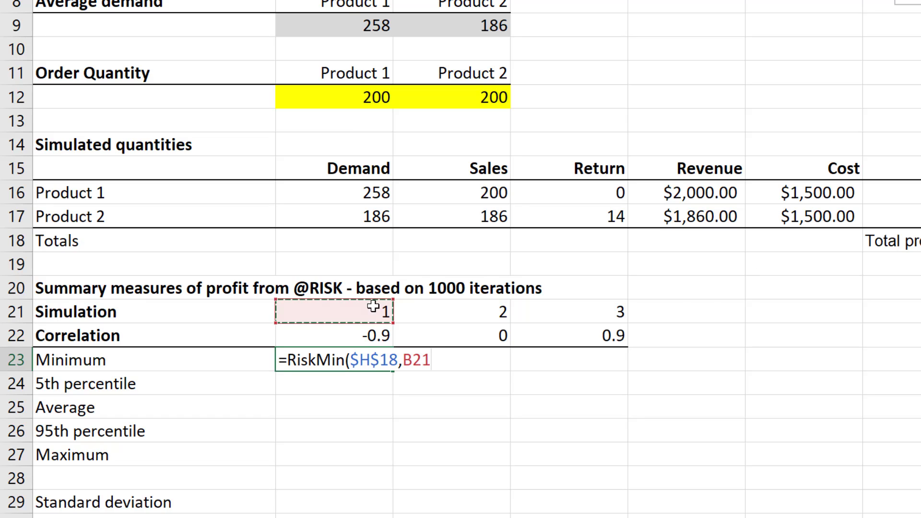
type(")")
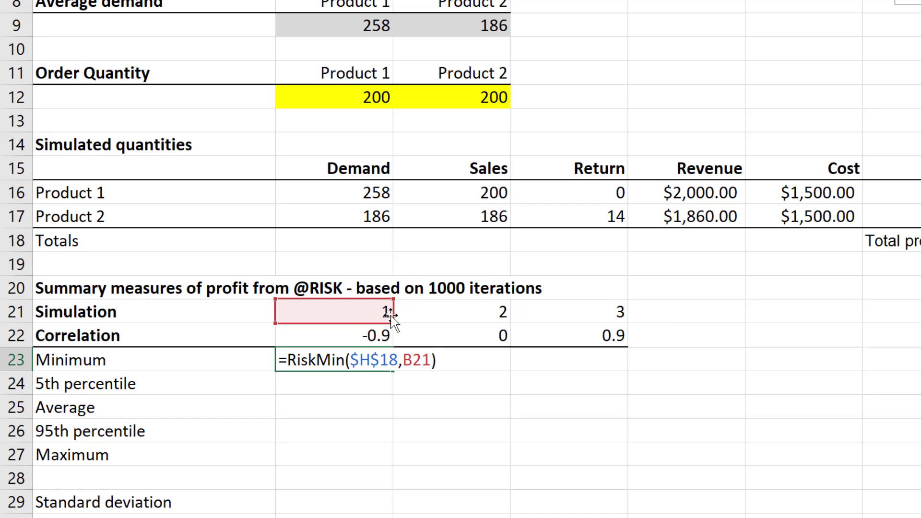
key("Return")
Enter =RiskPercentile($H$18,.05,B21) in the 5th percentile cell B24 for simulation 1.
type("=")
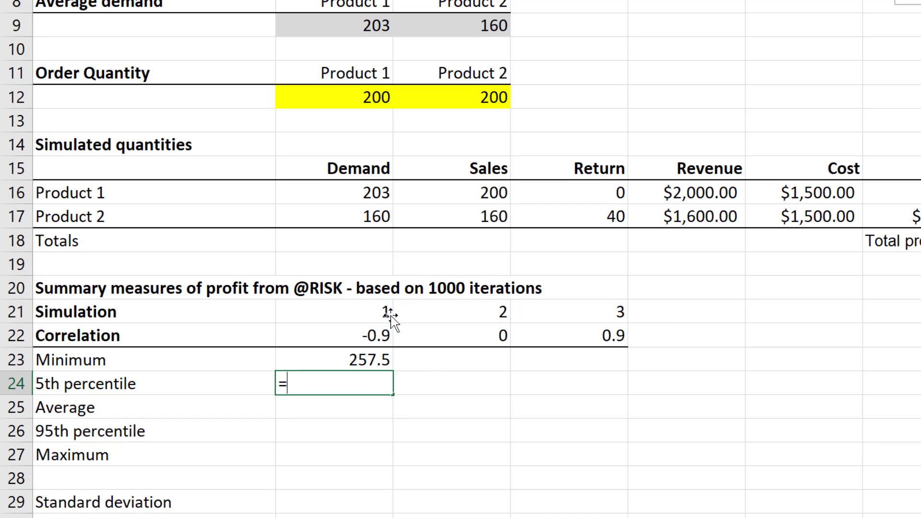
type("risk")
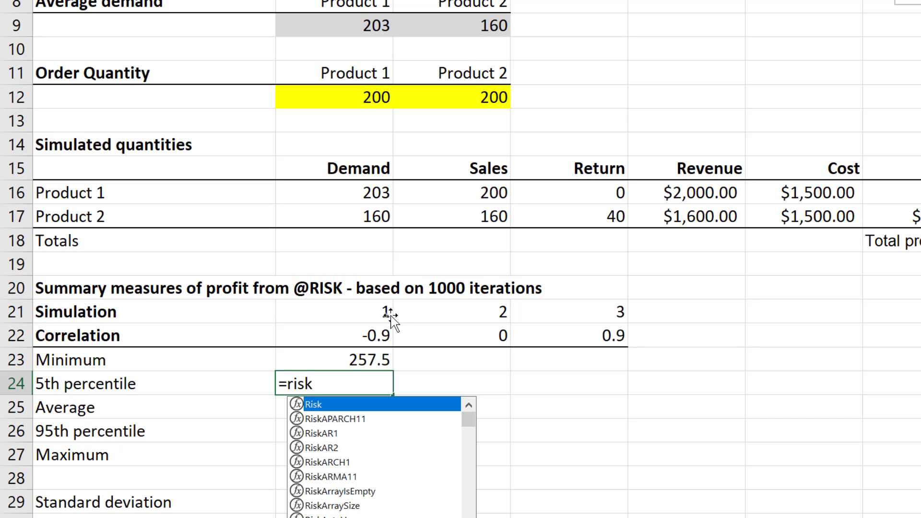
type("per")
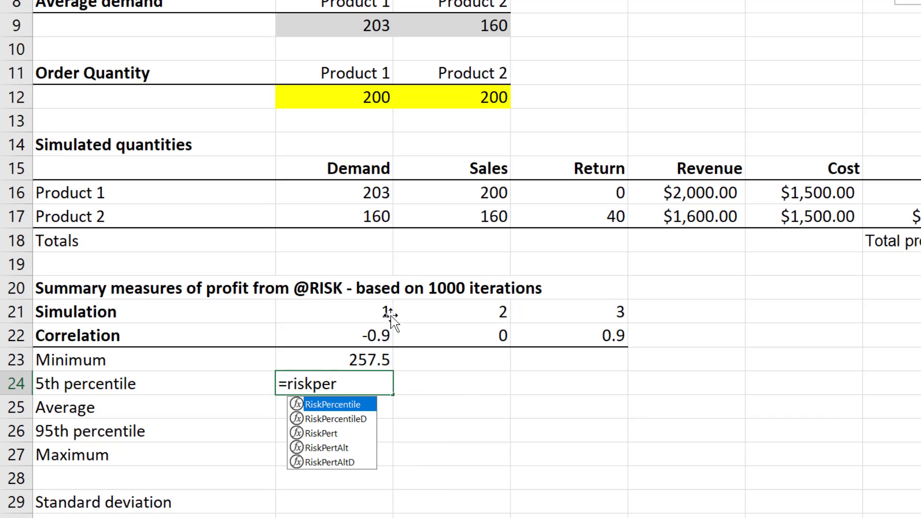
key("Tab")
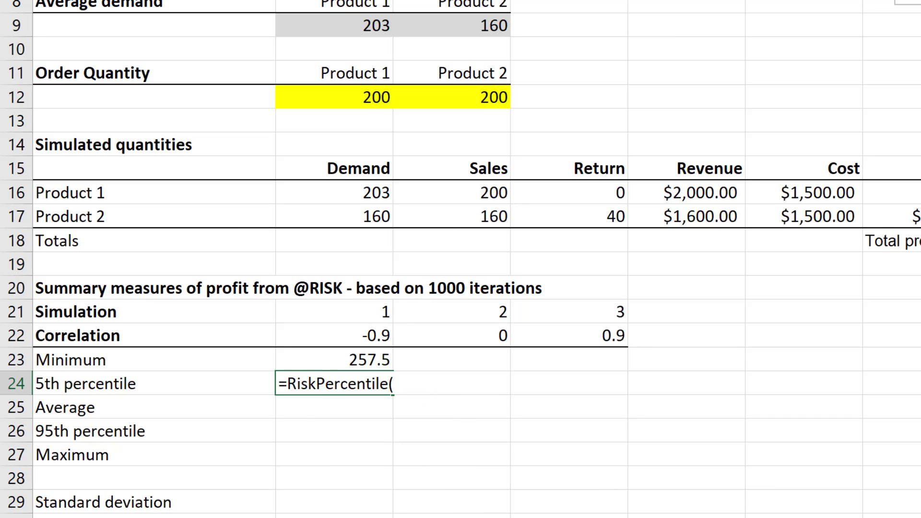
type("H18")
key("F4")
type(".05,")
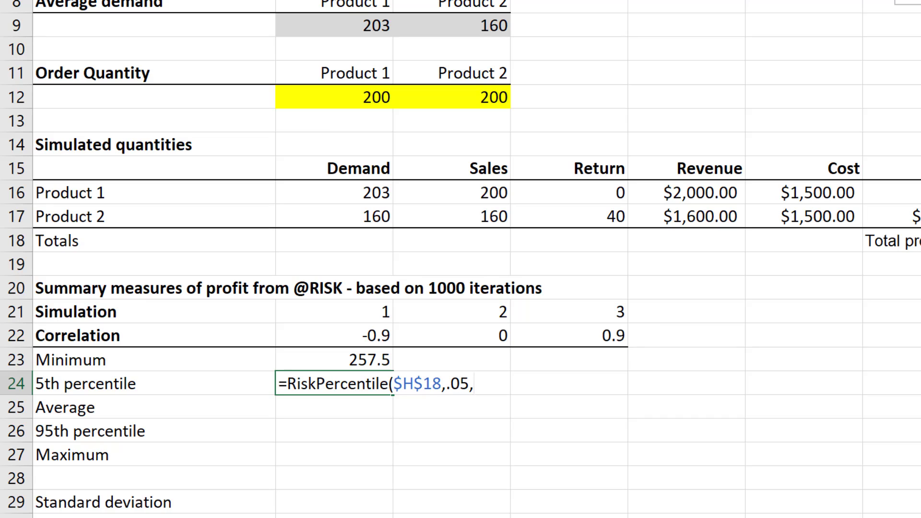
left_click(369, 317)
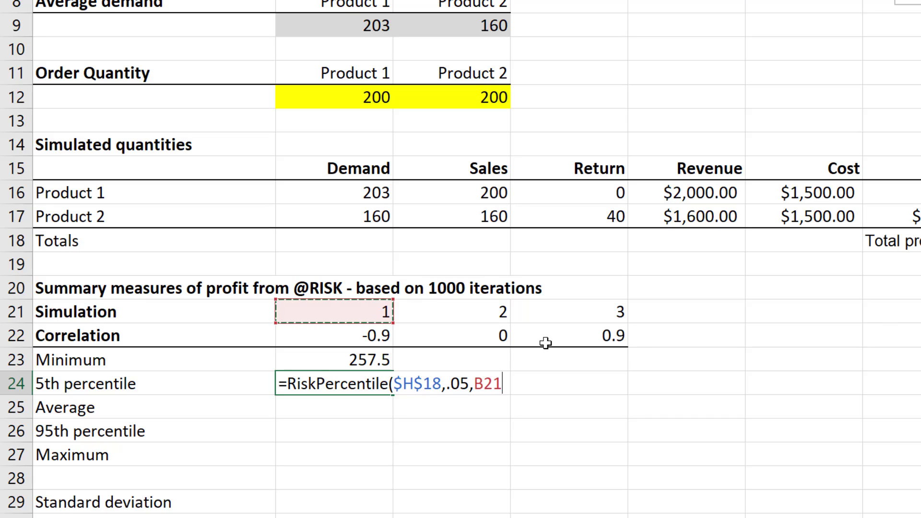
type(")")
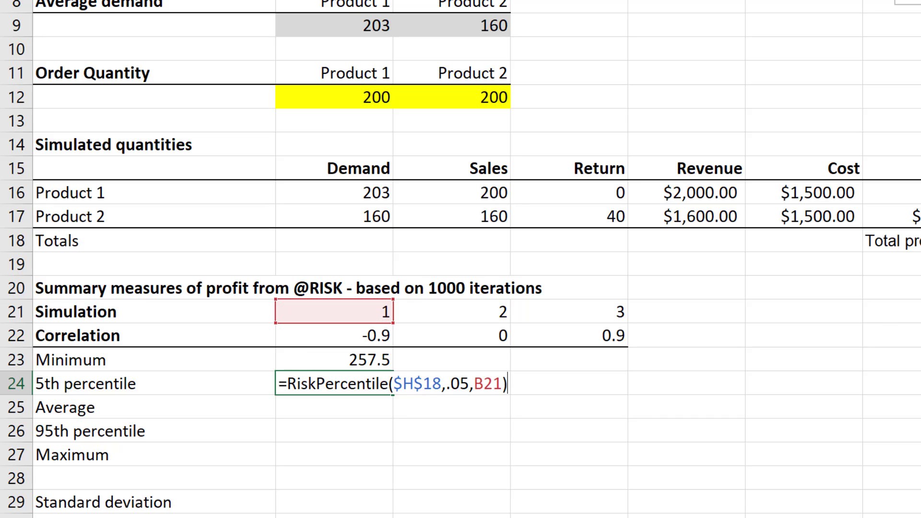
key("Return")
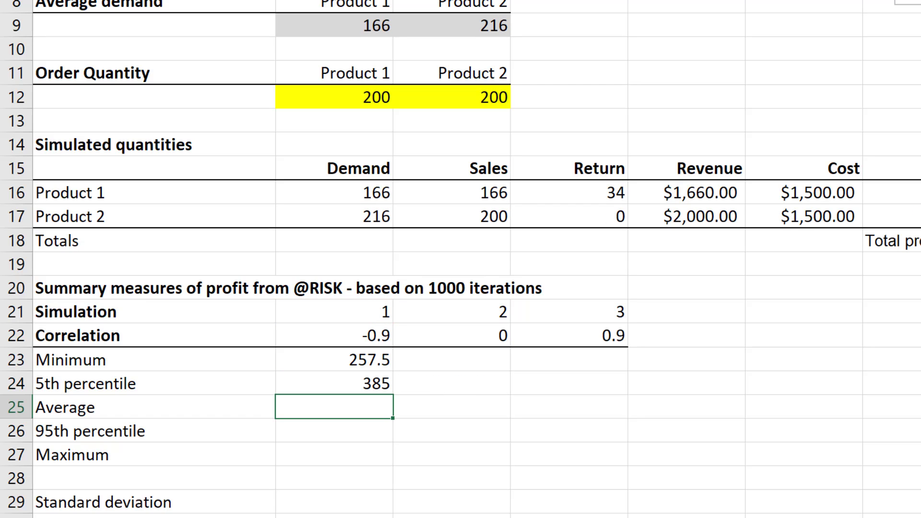
Enter =RiskMean($H$18,B21) in the Average cell B25 for simulation 1.
type("=riskme")
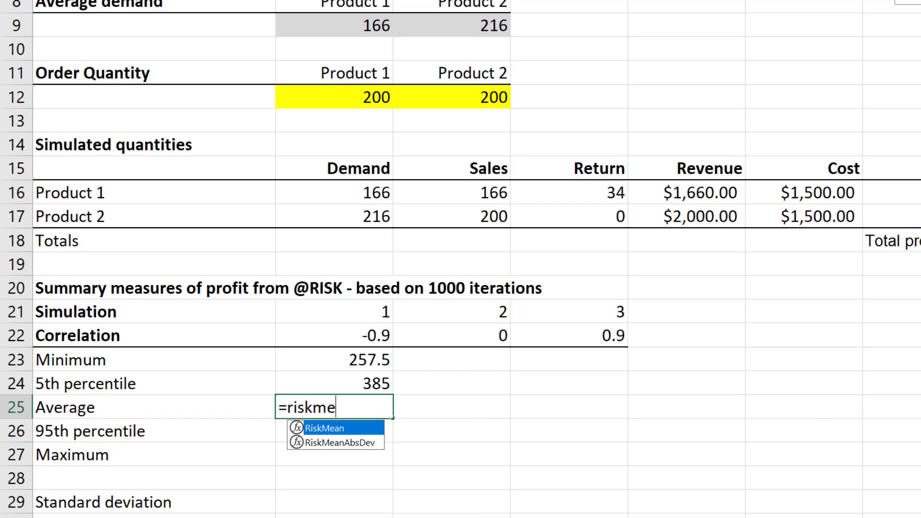
key("Tab")
type("H18")
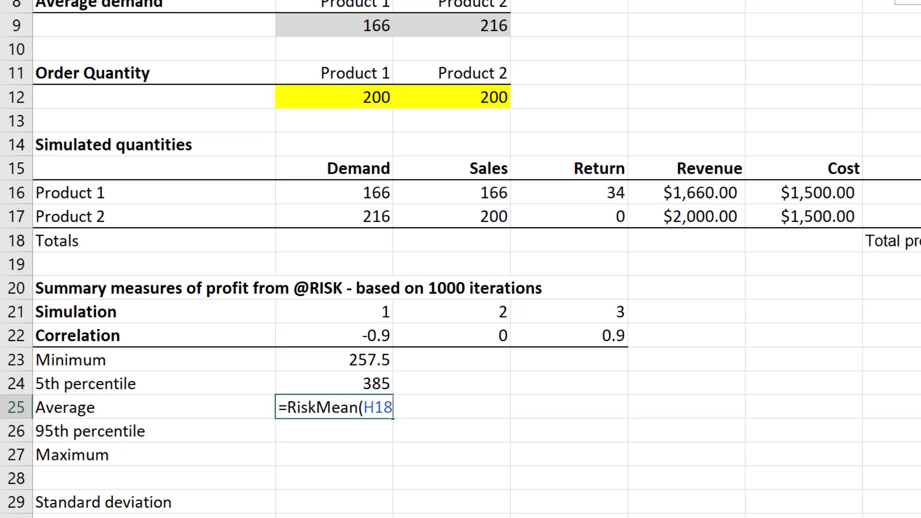
key("F4")
type(",")
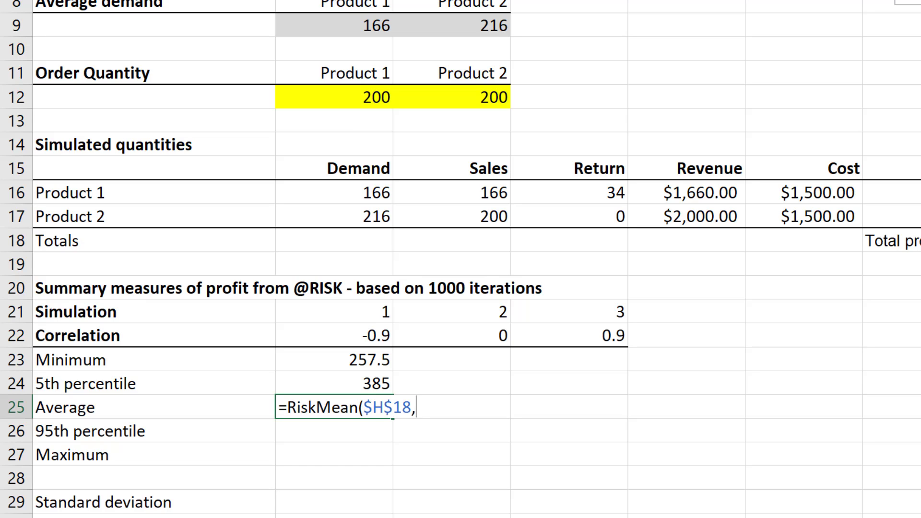
left_click(356, 317)
type(")")
key("ctrl+Return")
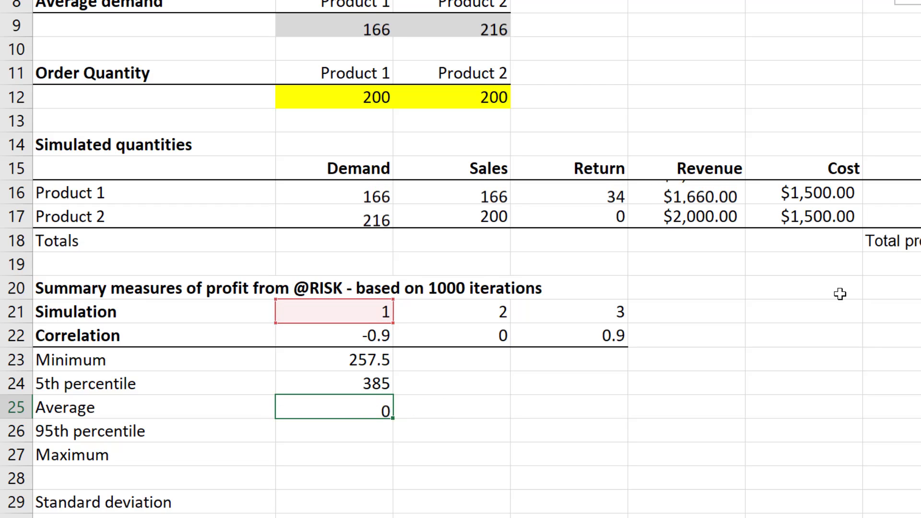
key("Return")
Enter =RiskPercentile($H$18,.95,B21) in the 95th percentile cell B26 for simulation 1.
type("=")
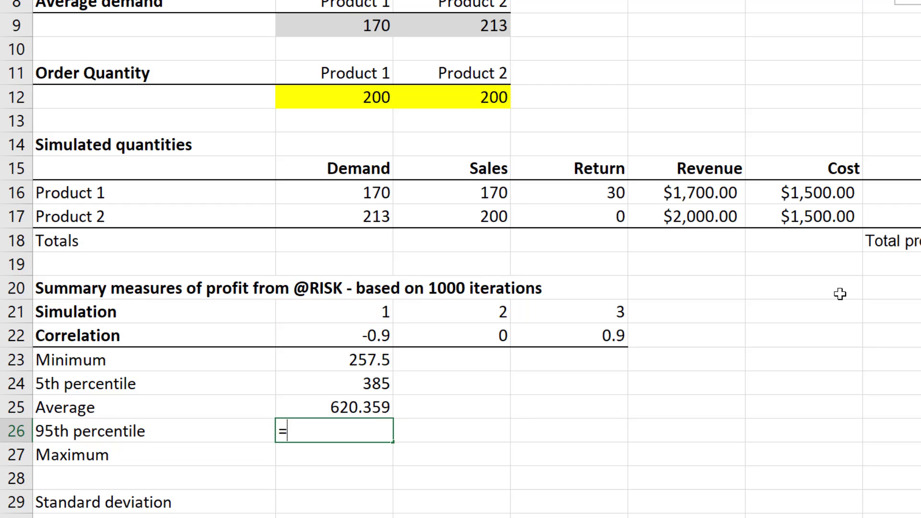
type("riskper")
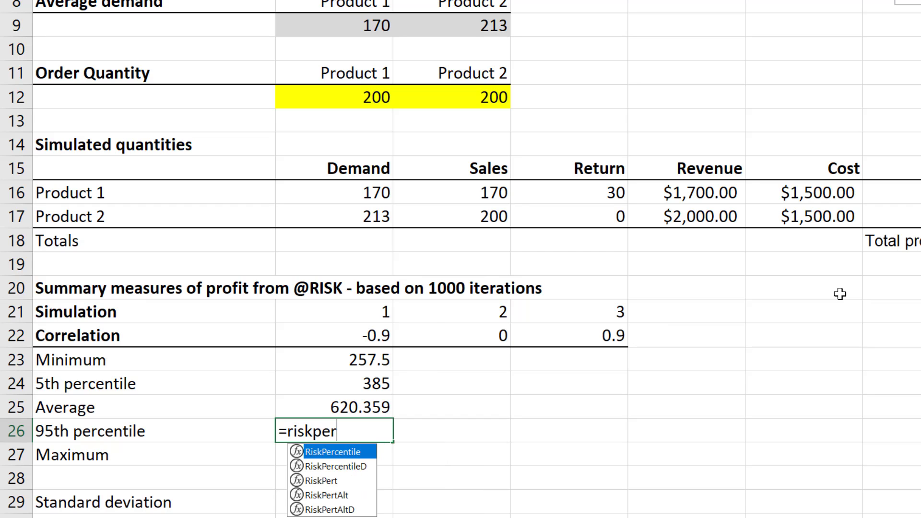
key("Tab")
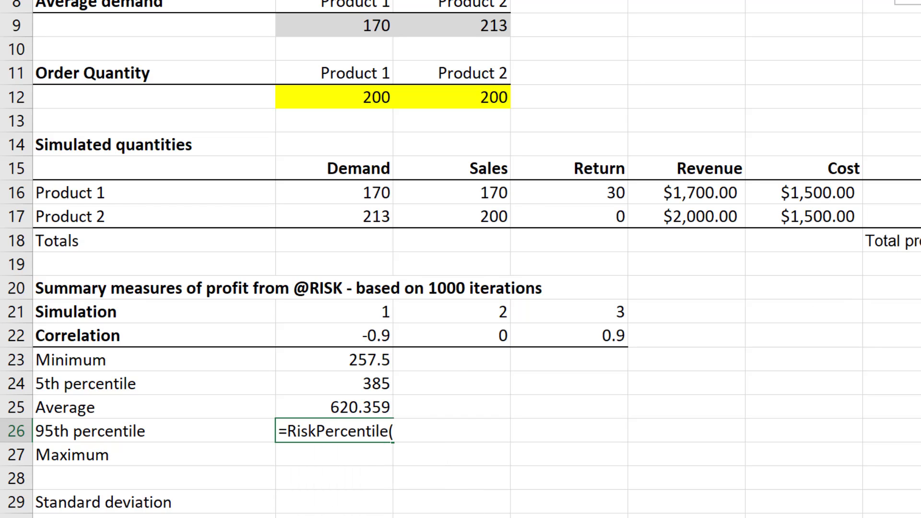
type("H18")
key("F4")
type(",.95,")
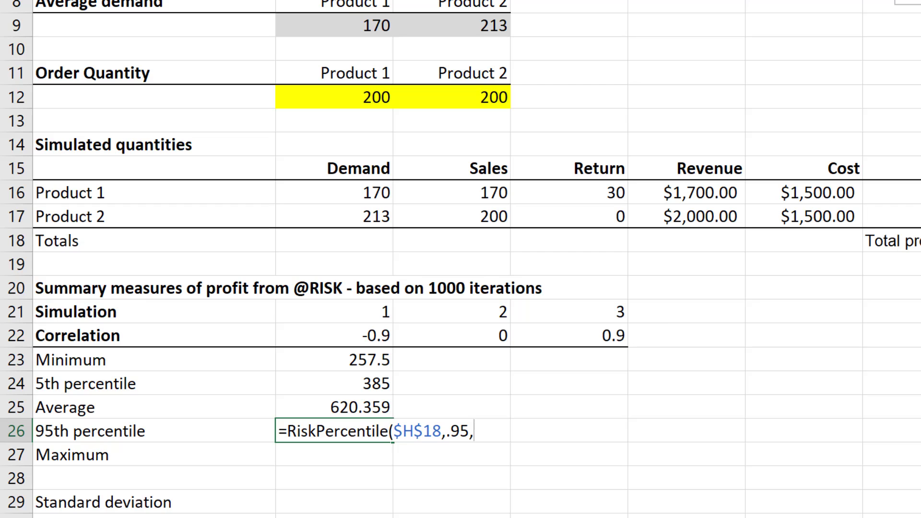
left_click(357, 309)
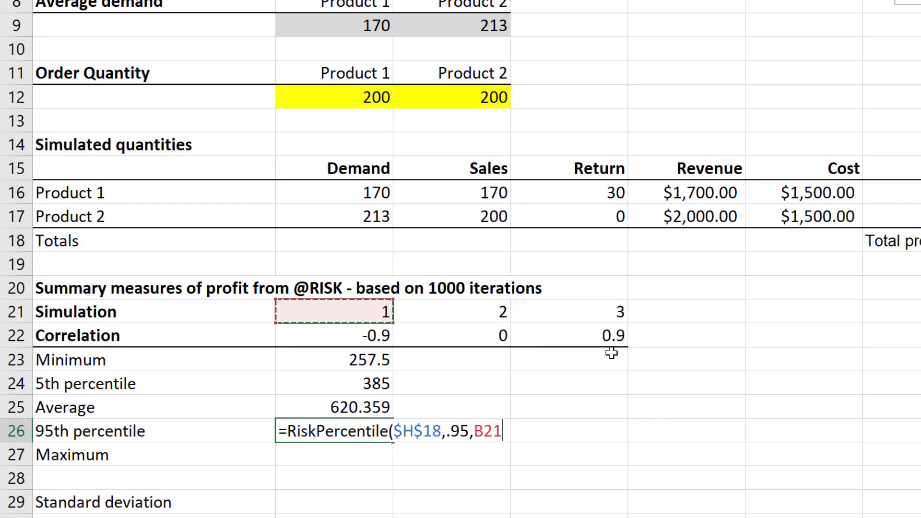
type(")")
key("Return")
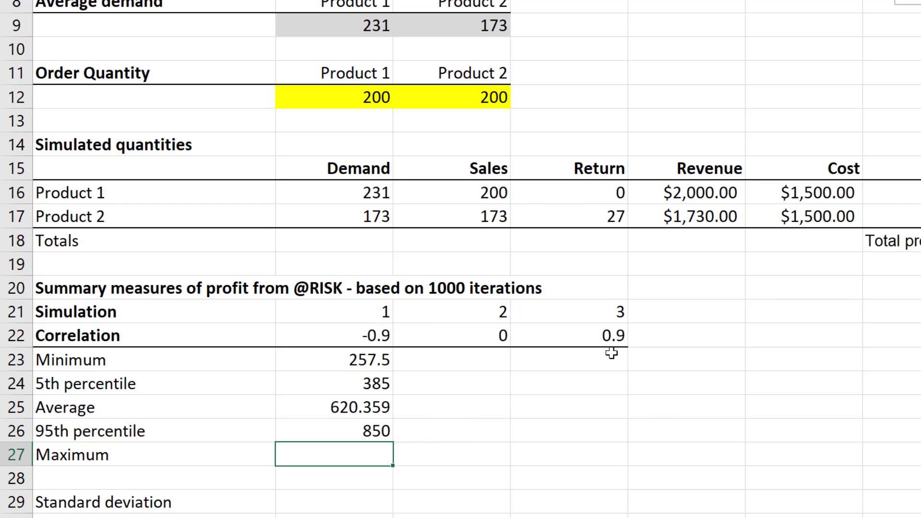
Enter =RiskMax($H$18,B21) in the Maximum cell B27 for simulation 1.
type("=risk")
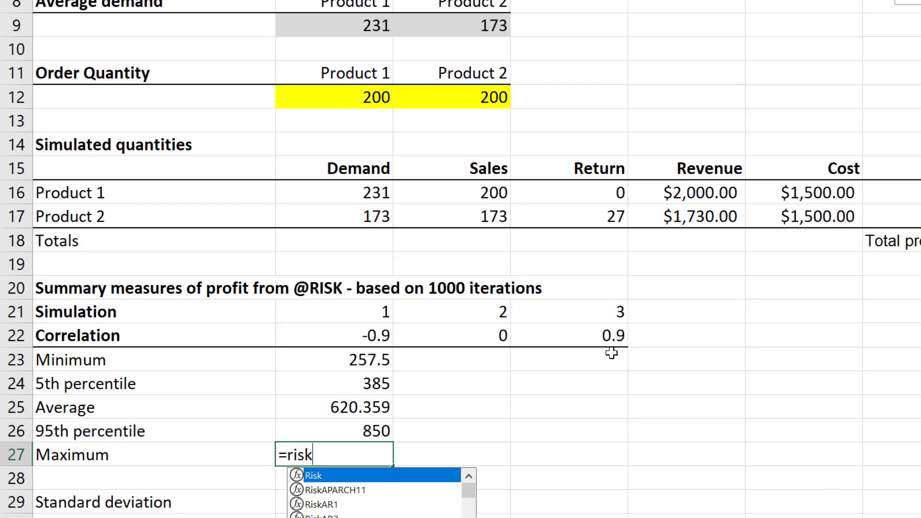
type("max")
key("Tab")
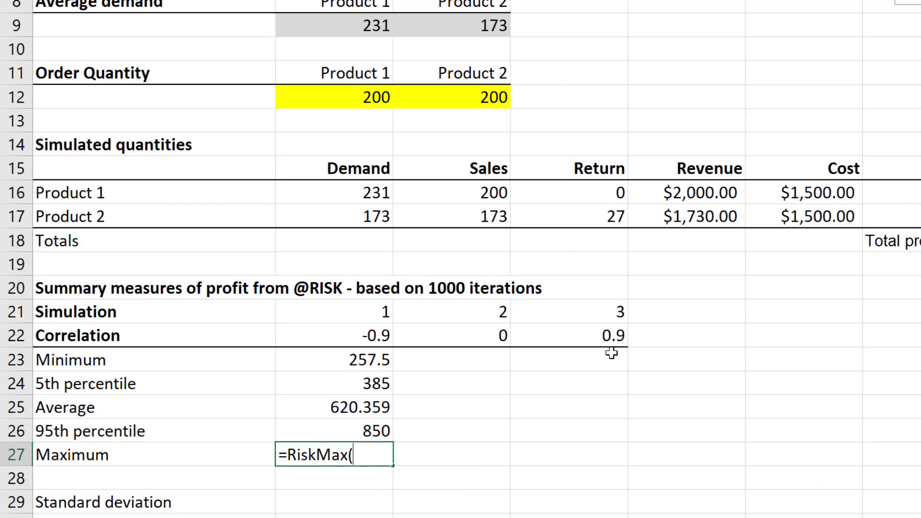
type("H18")
key("F4")
type(",")
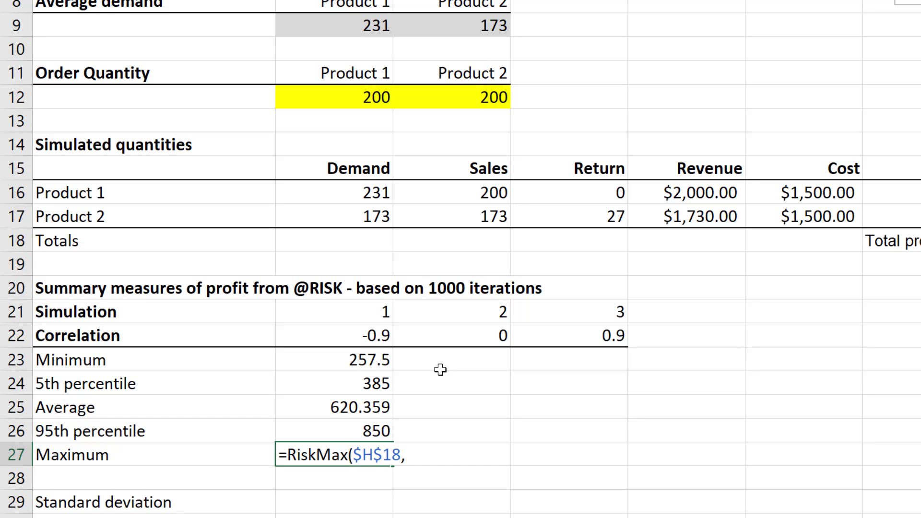
left_click(379, 312)
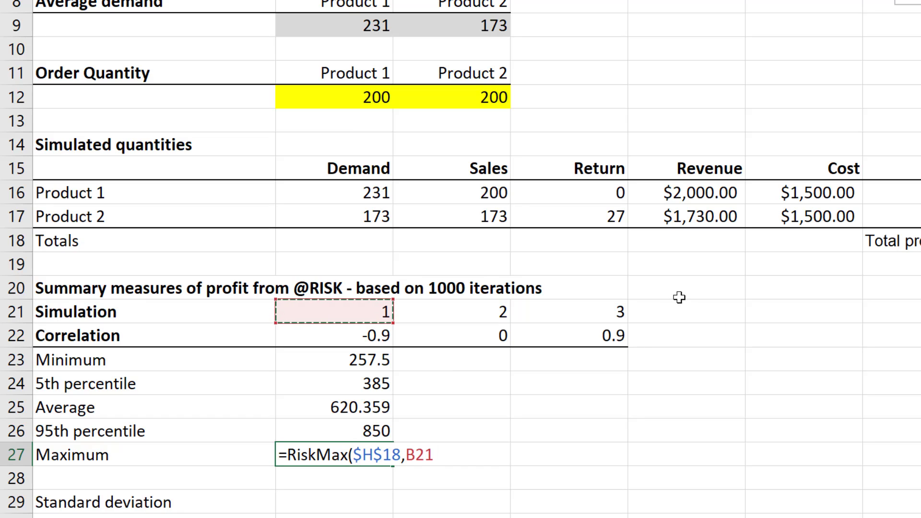
type(")")
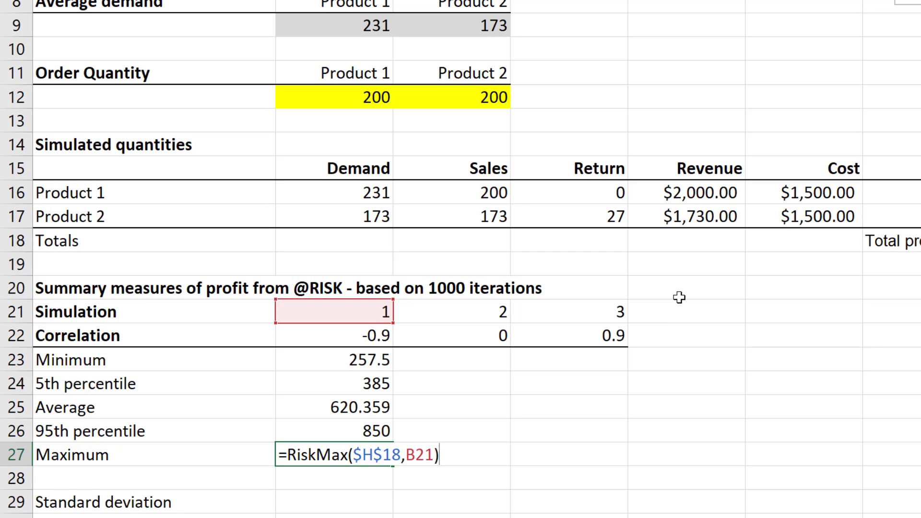
key("Return")
key("Return")
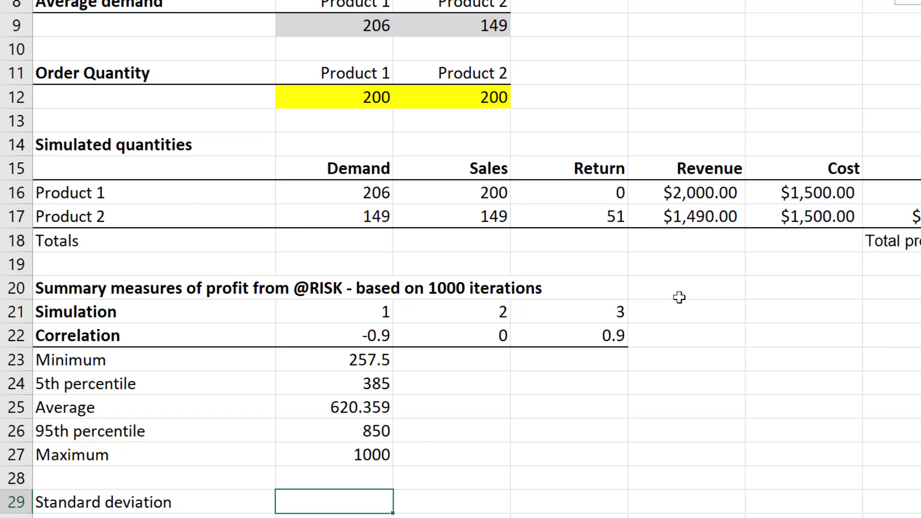
Enter =RiskStdDev($H$18,B21) in the Standard deviation cell B29 for simulation 1.
type("=risk")
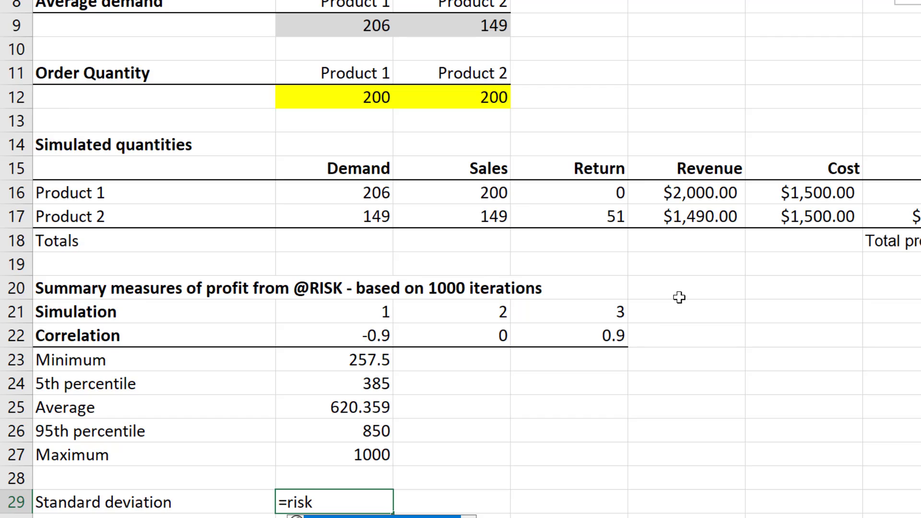
type("st")
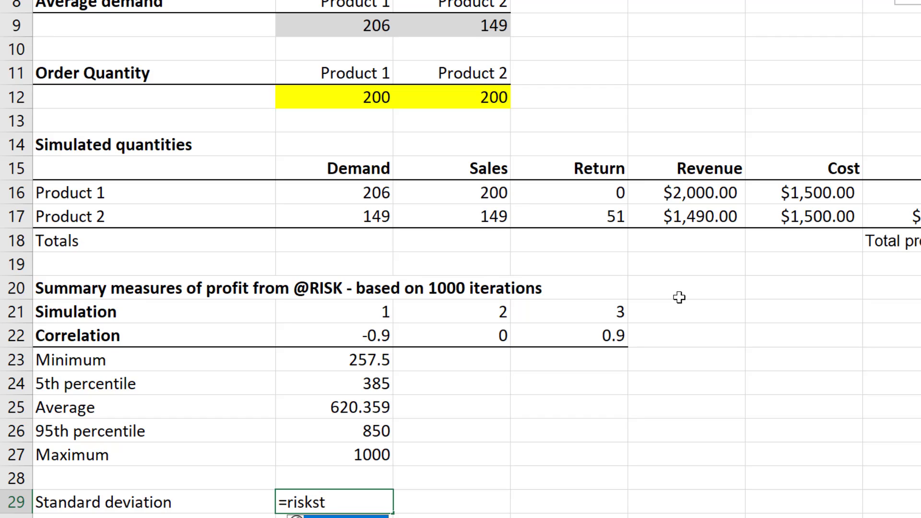
type("d")
key("Tab")
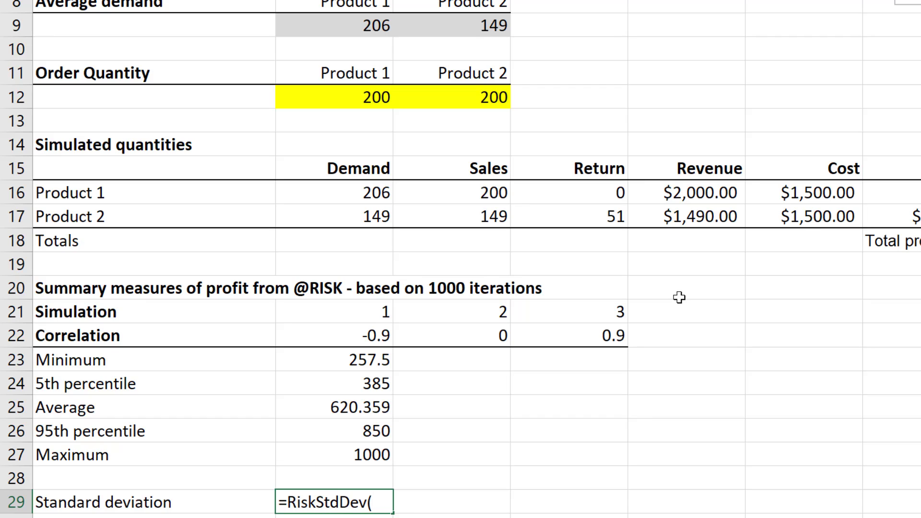
type("H18")
key("F4")
type(",")
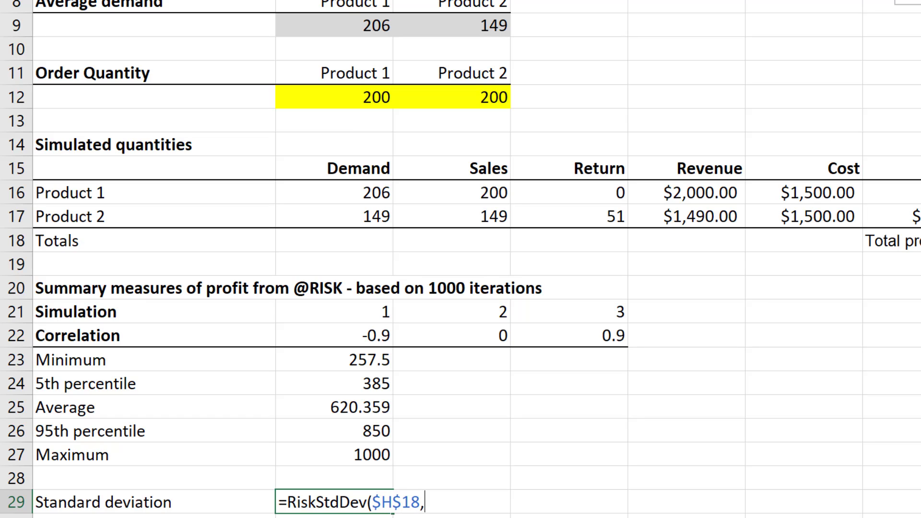
left_click(381, 316)
type(")")
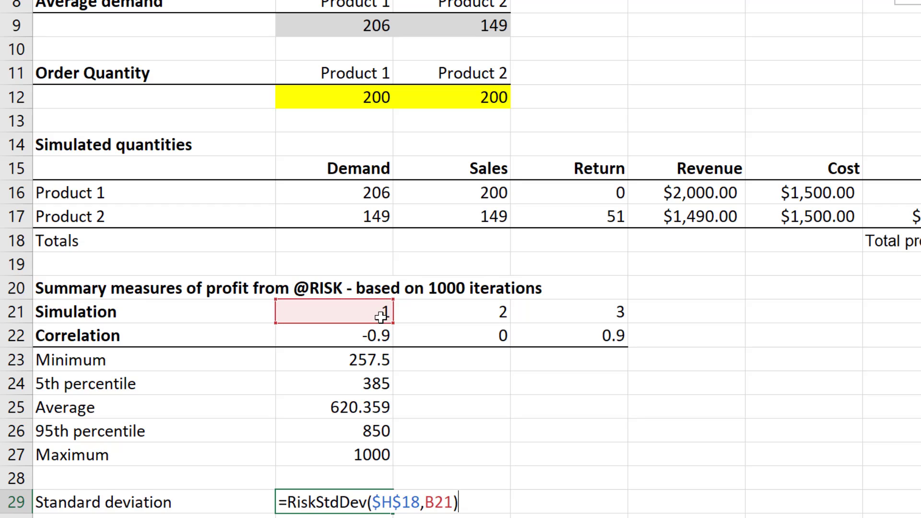
key("Return")
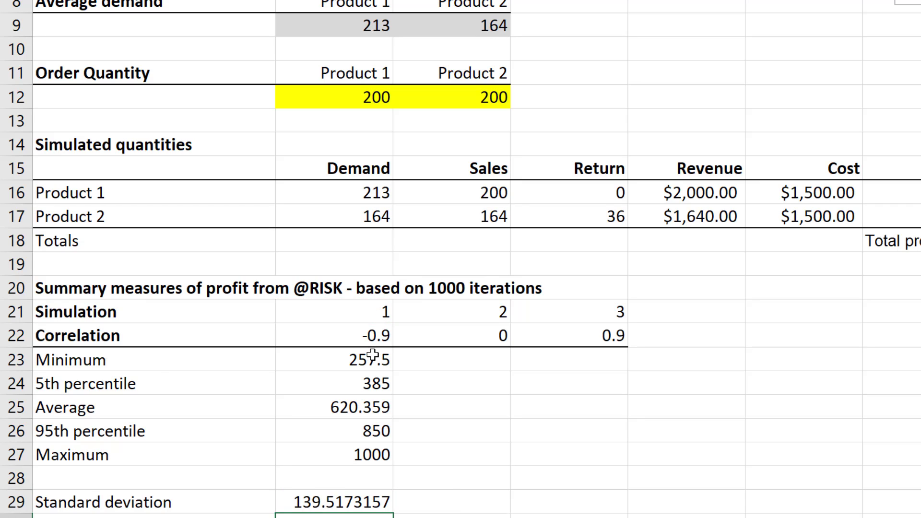
Format the summary measures B23:B29 as currency without decimals and fill them across to columns C and D for simulations 2 and 3.
left_click_drag(366, 359, 360, 505)
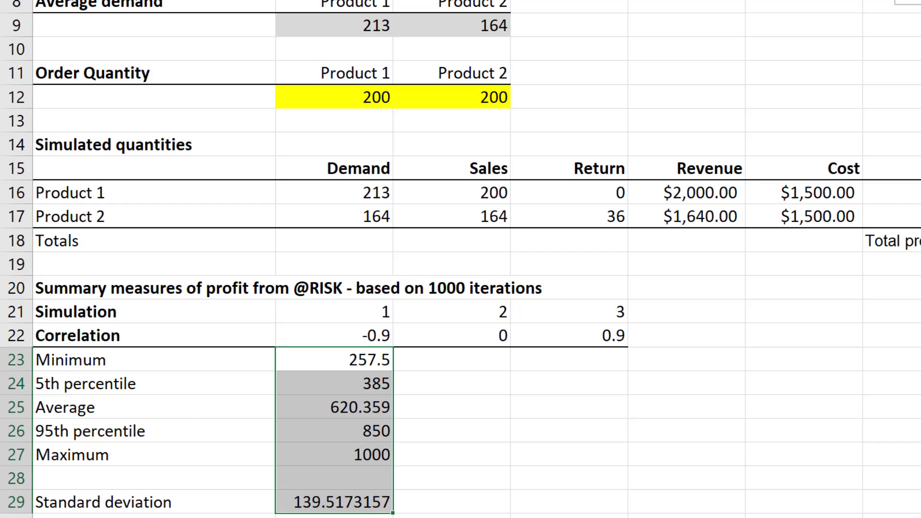
left_click(673, 0)
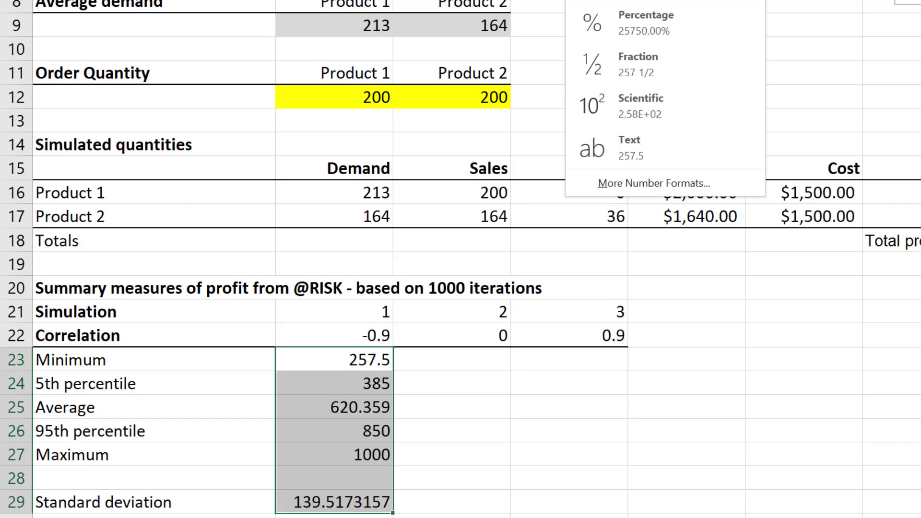
left_click(665, 0)
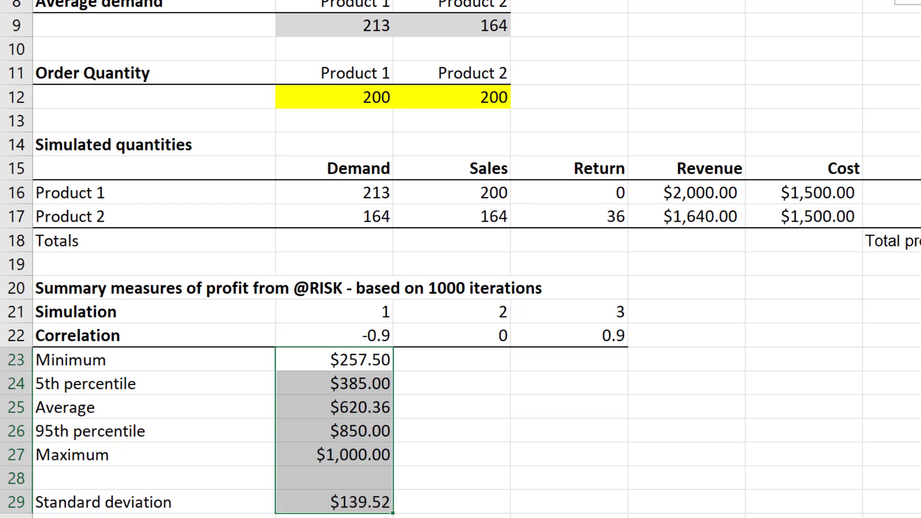
left_click(669, 0)
left_click(669, 0)
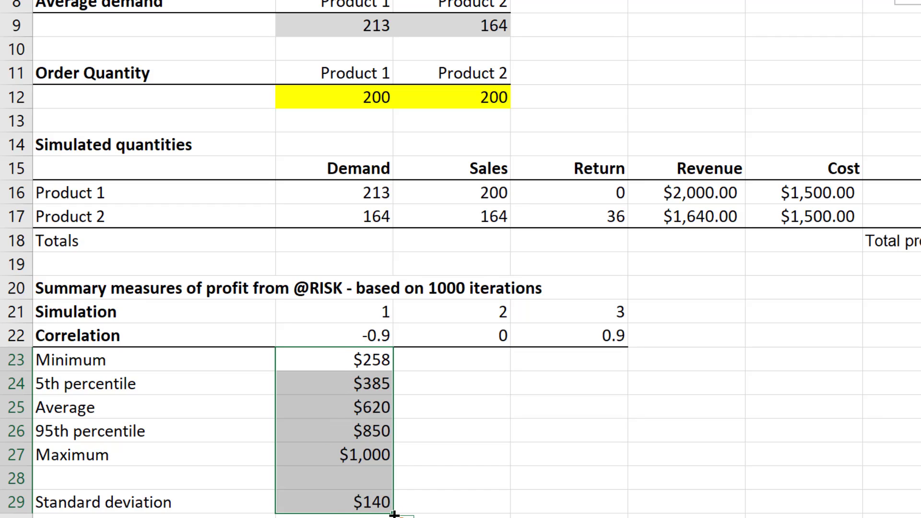
left_click_drag(417, 514, 599, 516)
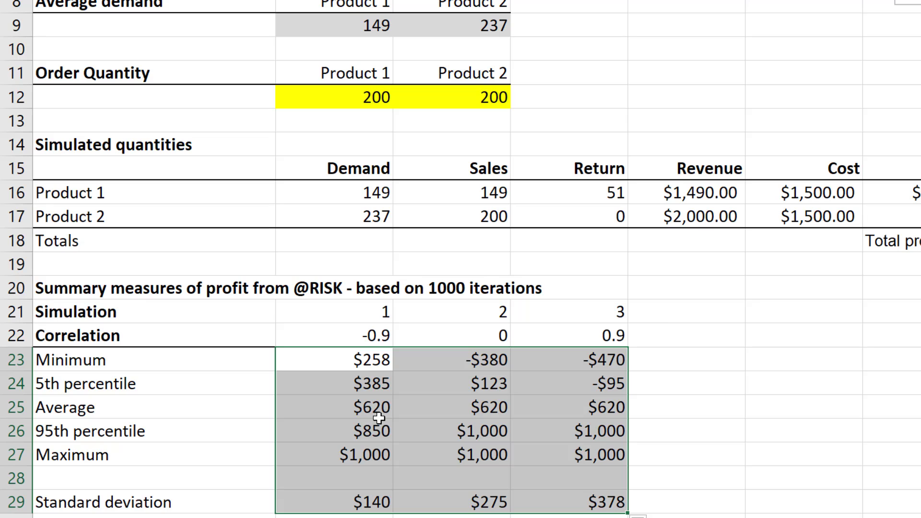
Compare the maximum profit and standard deviation in the summary table across the -0.9 and 0.9 correlations.
left_click(361, 337)
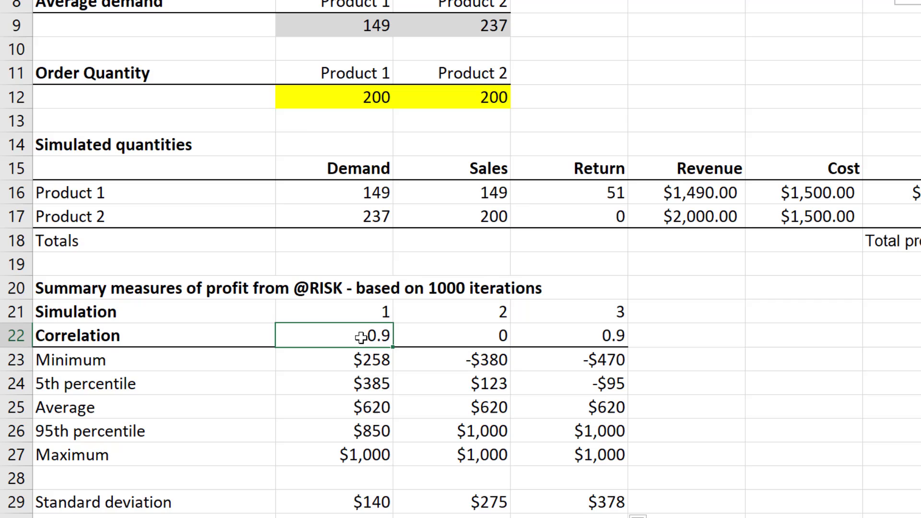
left_click(603, 334)
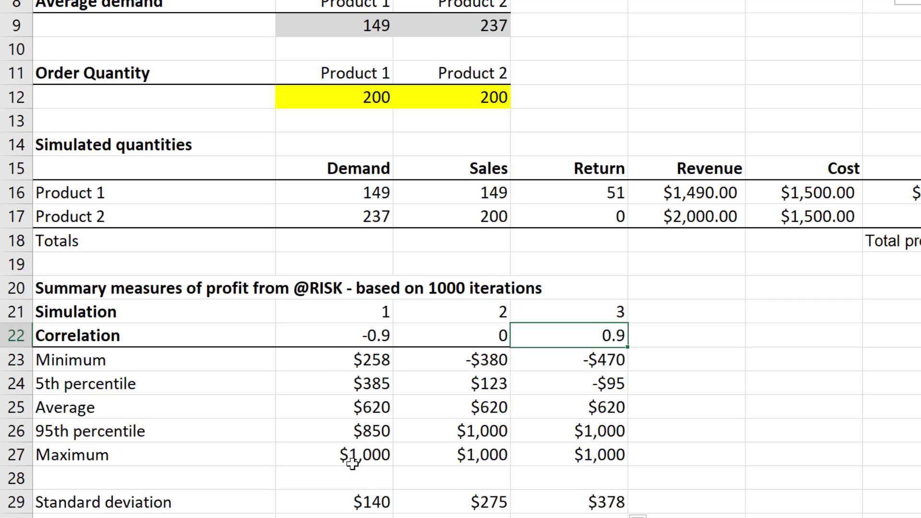
left_click(370, 500)
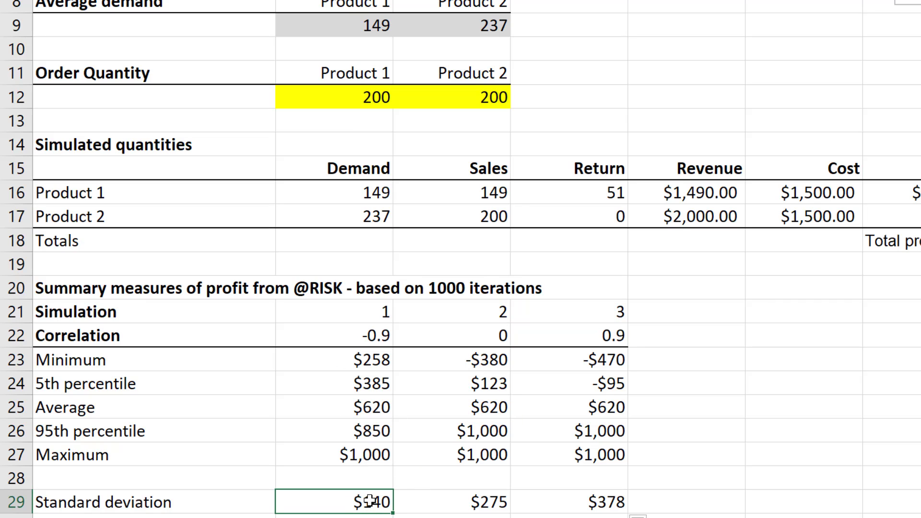
left_click(378, 459)
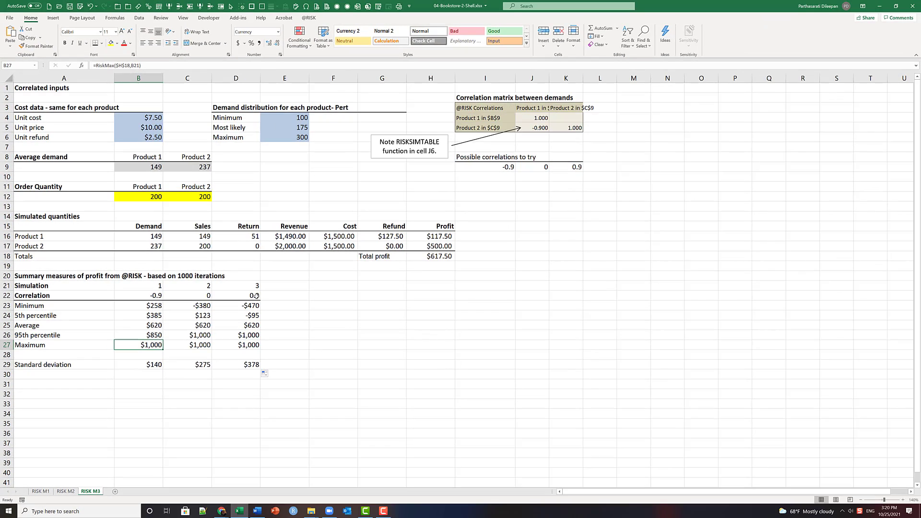
left_click(256, 296)
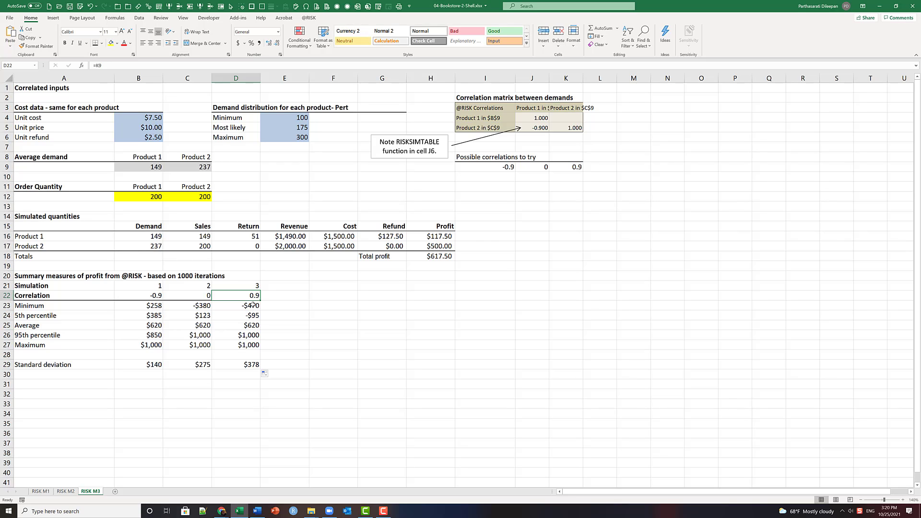
left_click(247, 365)
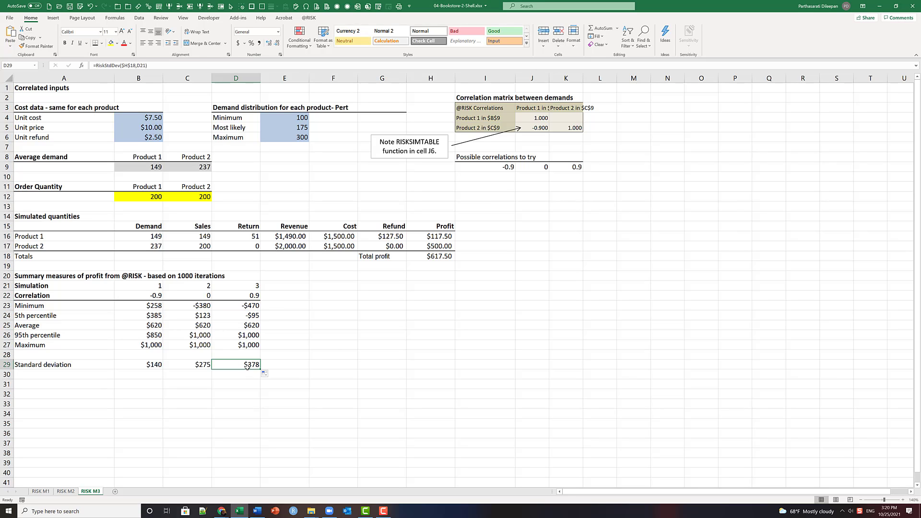